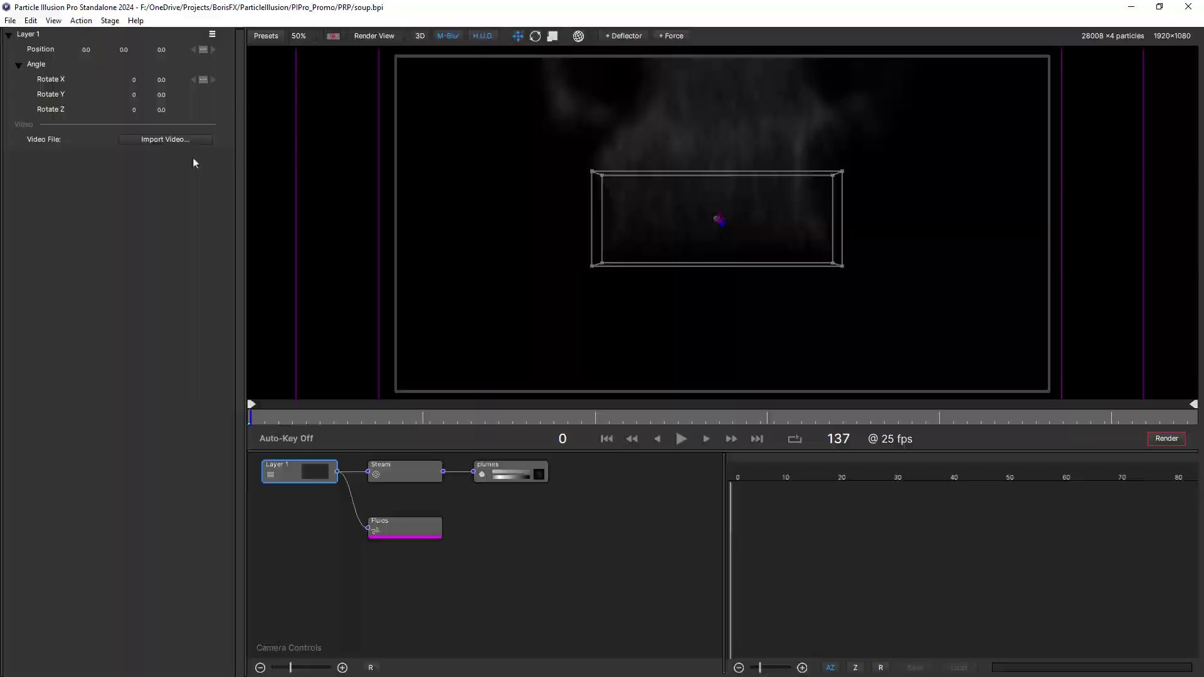
Load the soup clip as the background video and move the Steam emitter down-right
{"action": "left_click", "coordinate": [191, 138]}
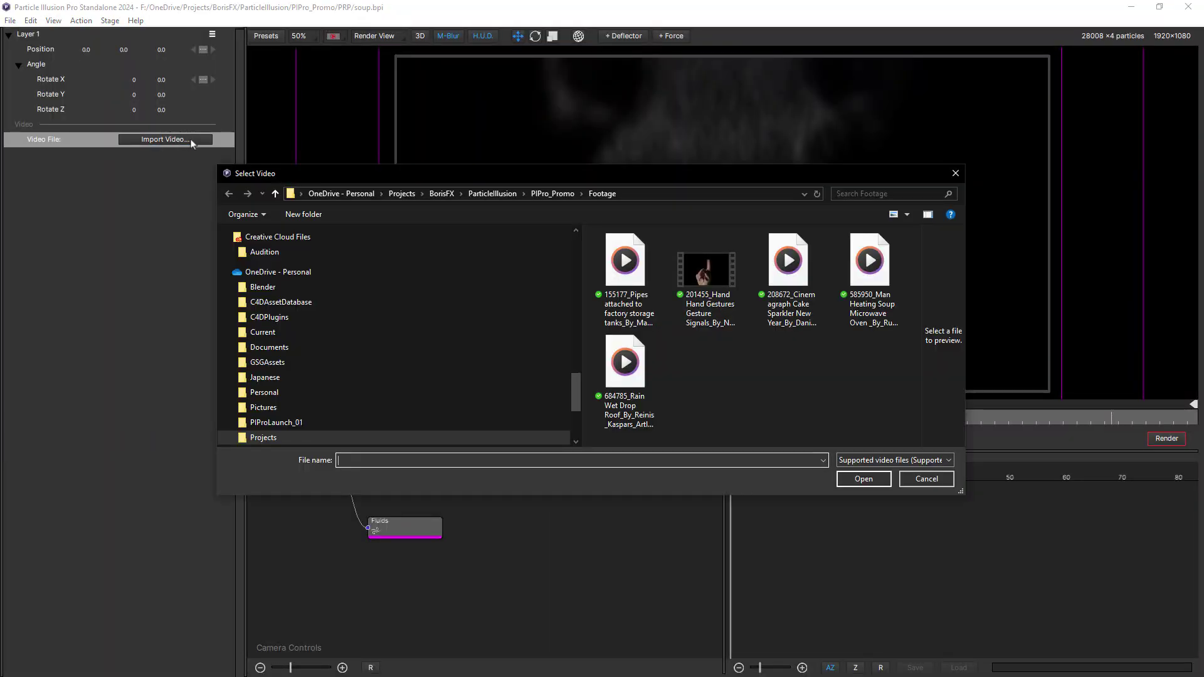
{"action": "double_click", "coordinate": [869, 263]}
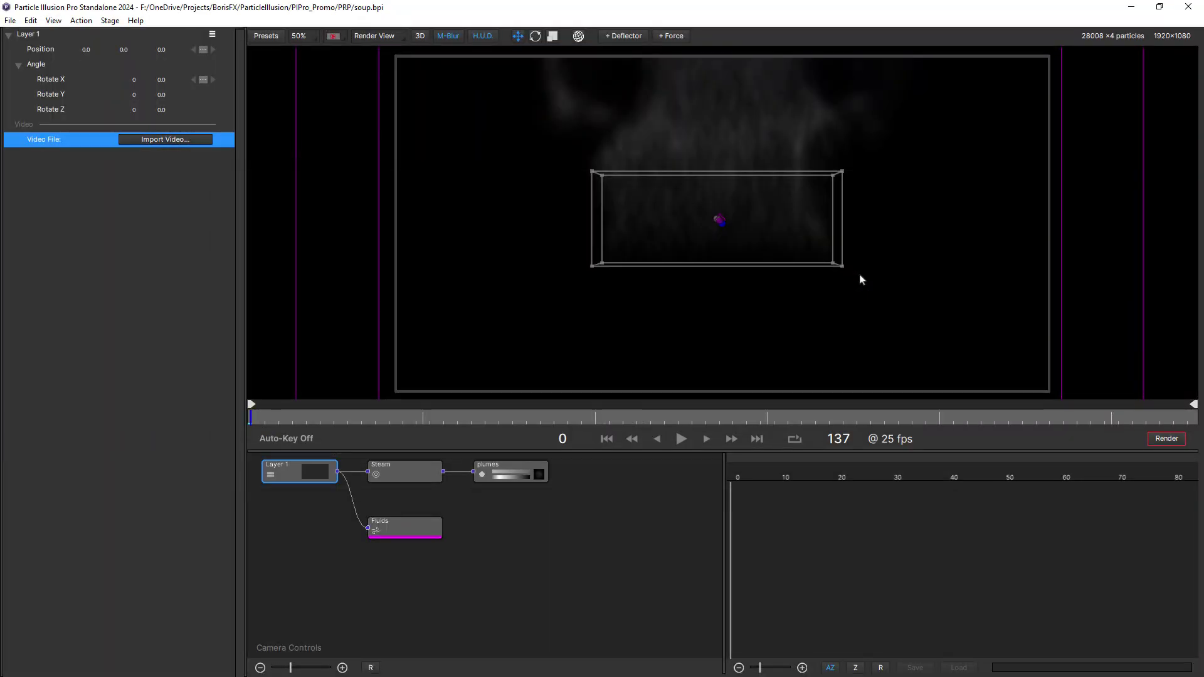
{"action": "left_click", "coordinate": [725, 212]}
{"action": "left_click_drag", "start_coordinate": [731, 209], "coordinate": [762, 260]}
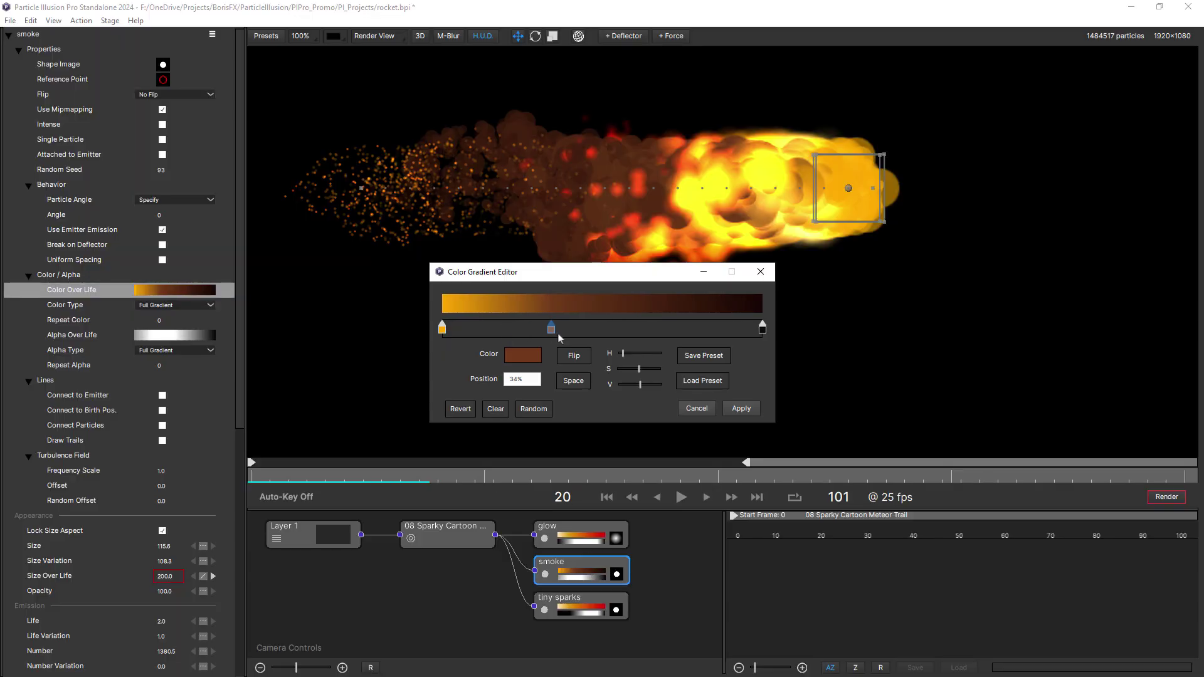
Shift a middle color stop of the smoke gradient later
{"action": "left_click_drag", "start_coordinate": [551, 328], "coordinate": [612, 329]}
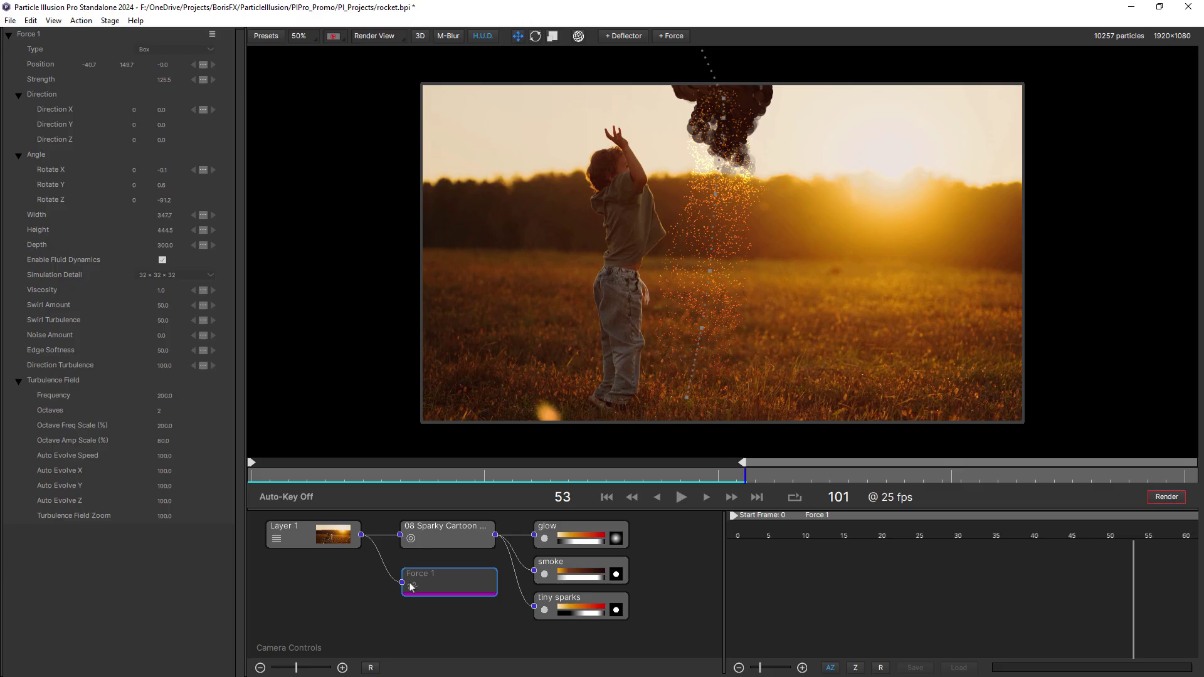
Enable the Force 1 fluid force in the field project
{"action": "left_click", "coordinate": [412, 587]}
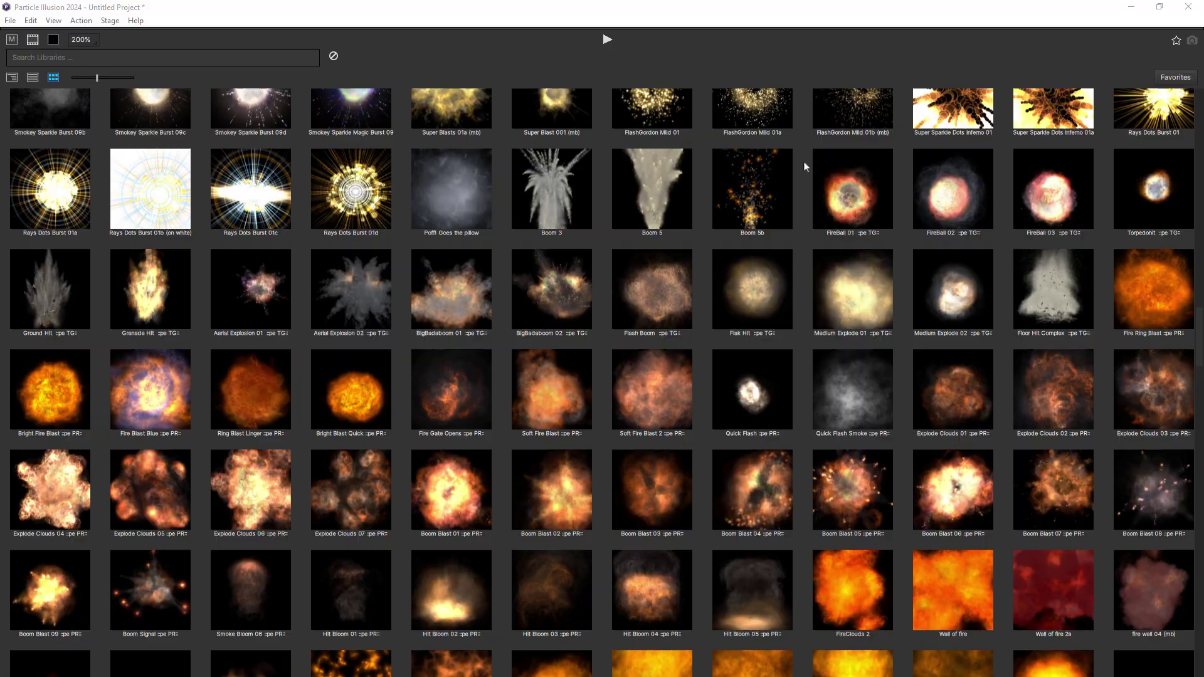
{"action": "scroll", "coordinate": [803, 162], "scroll_direction": "down", "scroll_amount": 5}
{"action": "scroll", "coordinate": [804, 161], "scroll_direction": "down", "scroll_amount": 5}
{"action": "scroll", "coordinate": [804, 161], "scroll_direction": "down", "scroll_amount": 5}
{"action": "scroll", "coordinate": [804, 161], "scroll_direction": "down", "scroll_amount": 5}
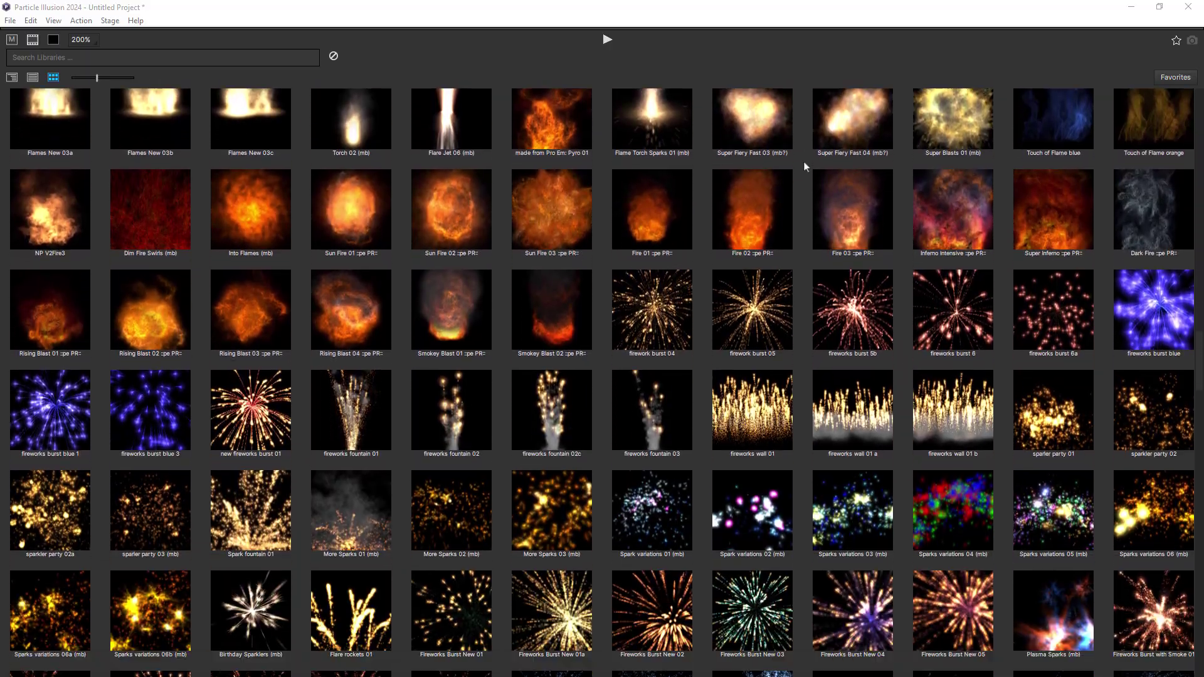
{"action": "scroll", "coordinate": [804, 161], "scroll_direction": "down", "scroll_amount": 5}
{"action": "scroll", "coordinate": [803, 161], "scroll_direction": "down", "scroll_amount": 5}
{"action": "scroll", "coordinate": [804, 161], "scroll_direction": "down", "scroll_amount": 5}
{"action": "scroll", "coordinate": [804, 161], "scroll_direction": "down", "scroll_amount": 5}
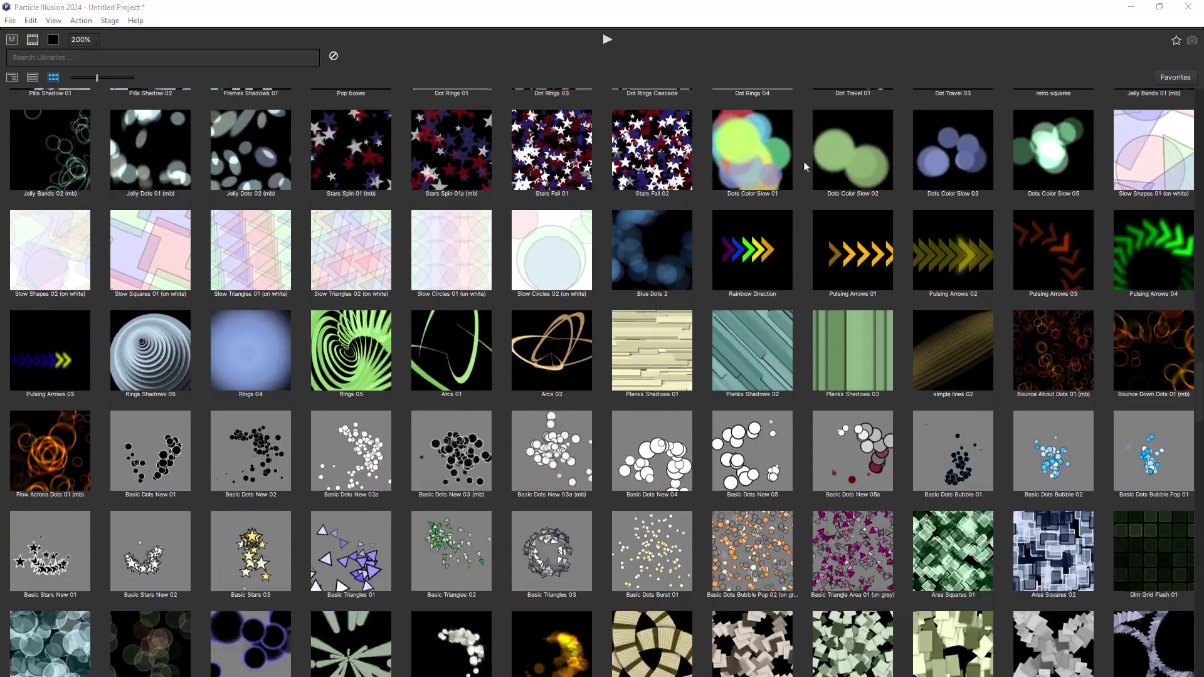
{"action": "scroll", "coordinate": [804, 160], "scroll_direction": "down", "scroll_amount": 5}
{"action": "scroll", "coordinate": [803, 161], "scroll_direction": "down", "scroll_amount": 5}
{"action": "scroll", "coordinate": [803, 161], "scroll_direction": "down", "scroll_amount": 5}
{"action": "scroll", "coordinate": [804, 161], "scroll_direction": "down", "scroll_amount": 5}
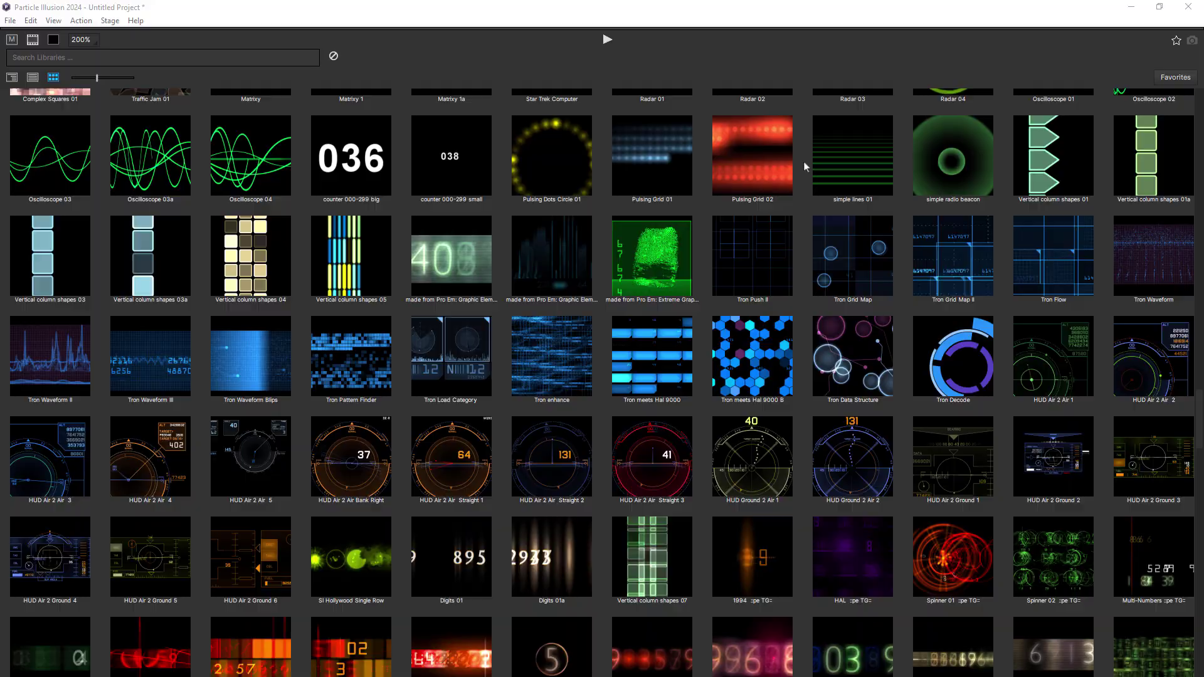
{"action": "scroll", "coordinate": [803, 161], "scroll_direction": "down", "scroll_amount": 5}
{"action": "scroll", "coordinate": [804, 161], "scroll_direction": "down", "scroll_amount": 5}
{"action": "scroll", "coordinate": [804, 161], "scroll_direction": "down", "scroll_amount": 5}
{"action": "scroll", "coordinate": [804, 161], "scroll_direction": "down", "scroll_amount": 5}
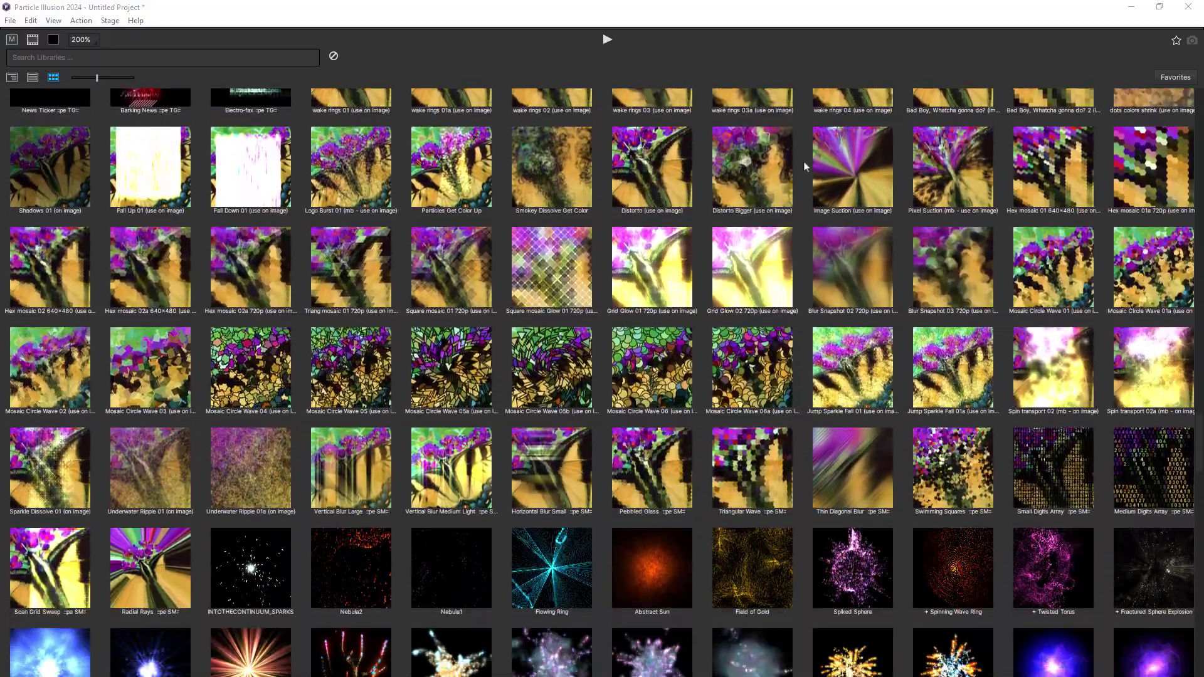
{"action": "scroll", "coordinate": [803, 161], "scroll_direction": "down", "scroll_amount": 5}
{"action": "scroll", "coordinate": [803, 161], "scroll_direction": "down", "scroll_amount": 5}
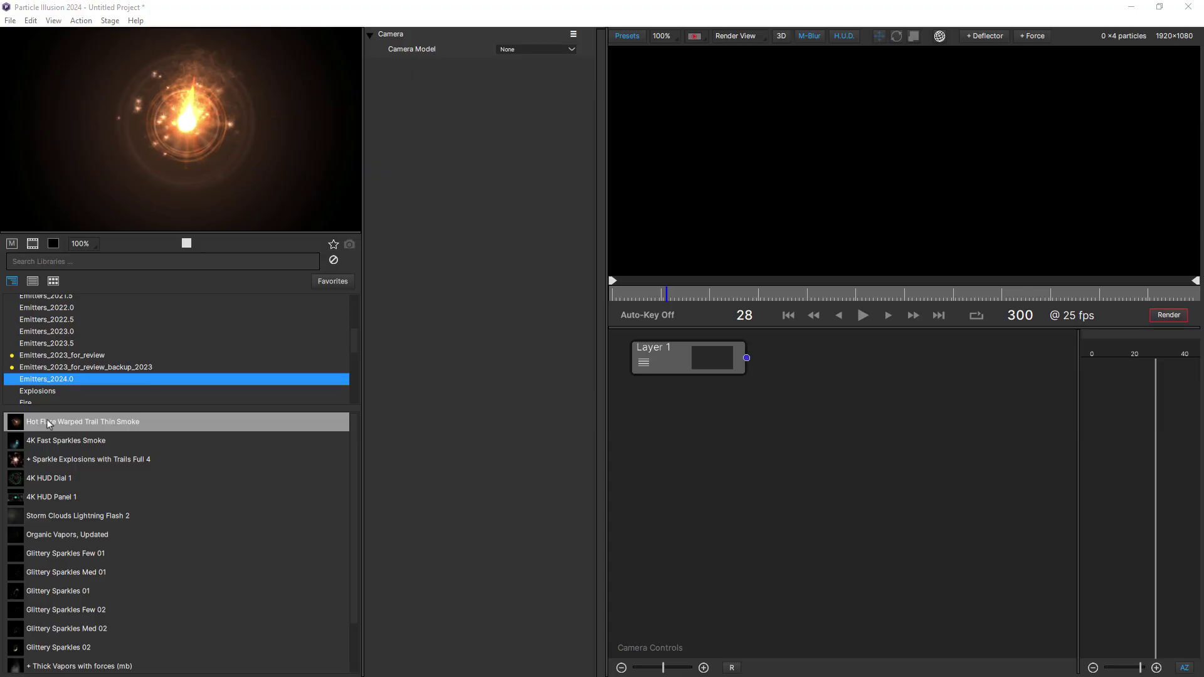
Add Hot Flare Warped Trail Thin Smoke and inspect its Glow, Bigger Ring Dim and Sparks particles
{"action": "double_click", "coordinate": [51, 421]}
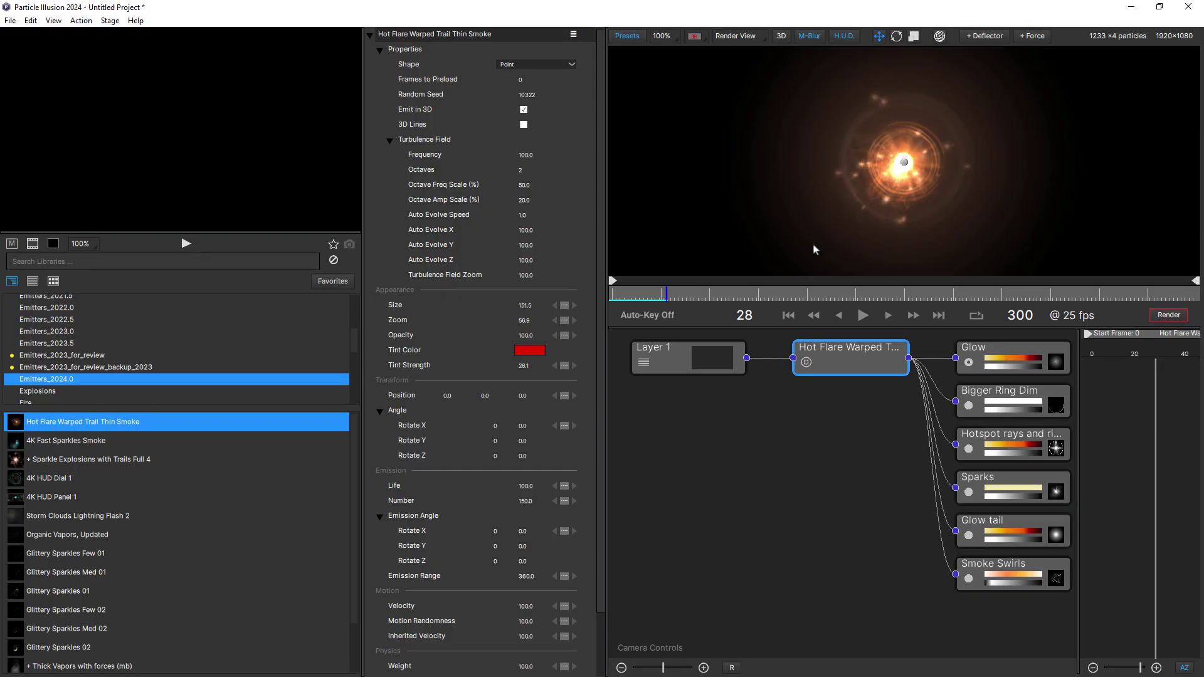
{"action": "left_click", "coordinate": [901, 168]}
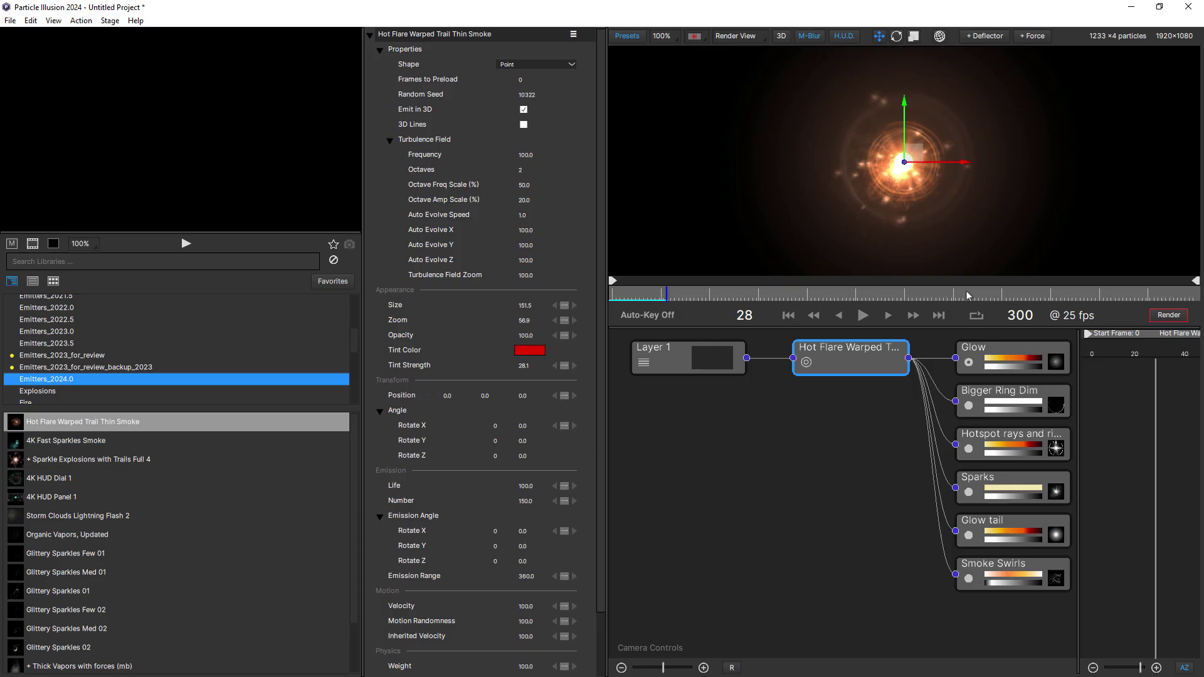
{"action": "left_click", "coordinate": [1004, 354]}
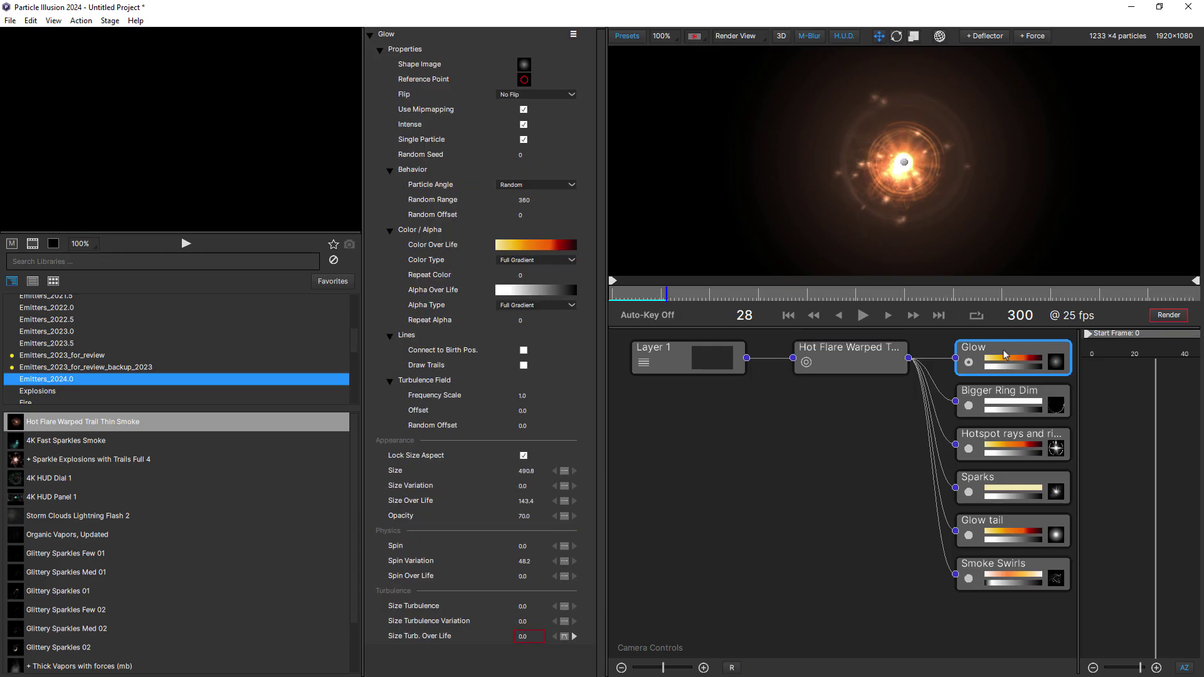
{"action": "left_click", "coordinate": [1005, 403]}
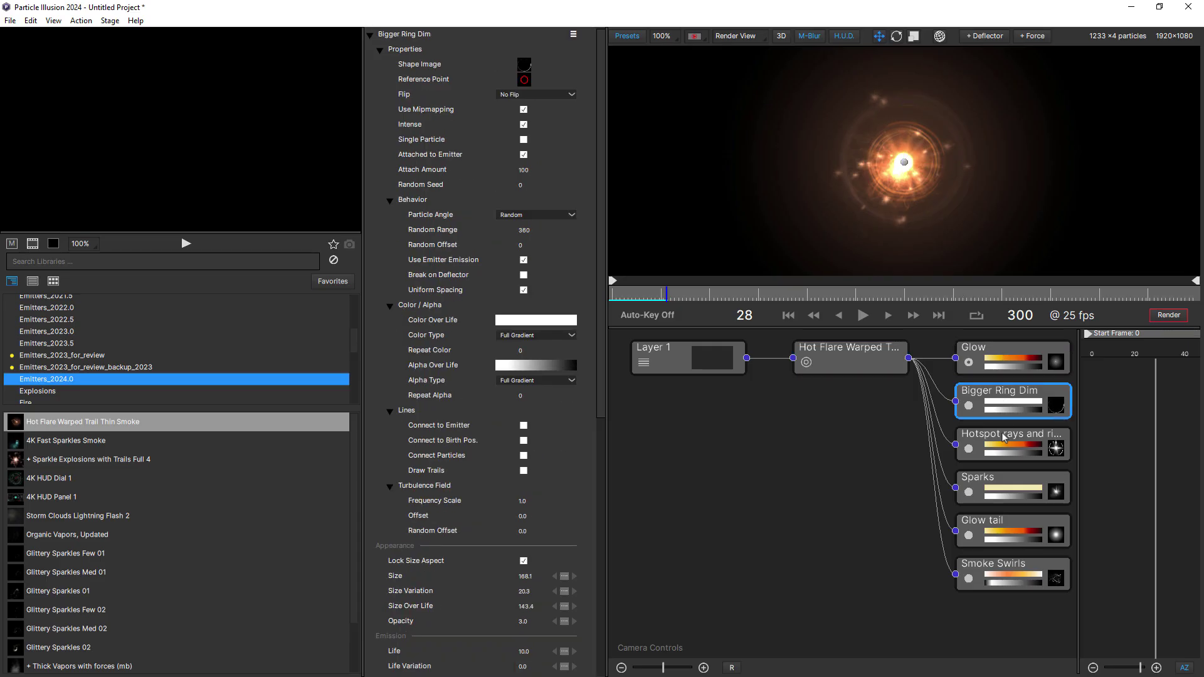
{"action": "left_click", "coordinate": [1005, 484]}
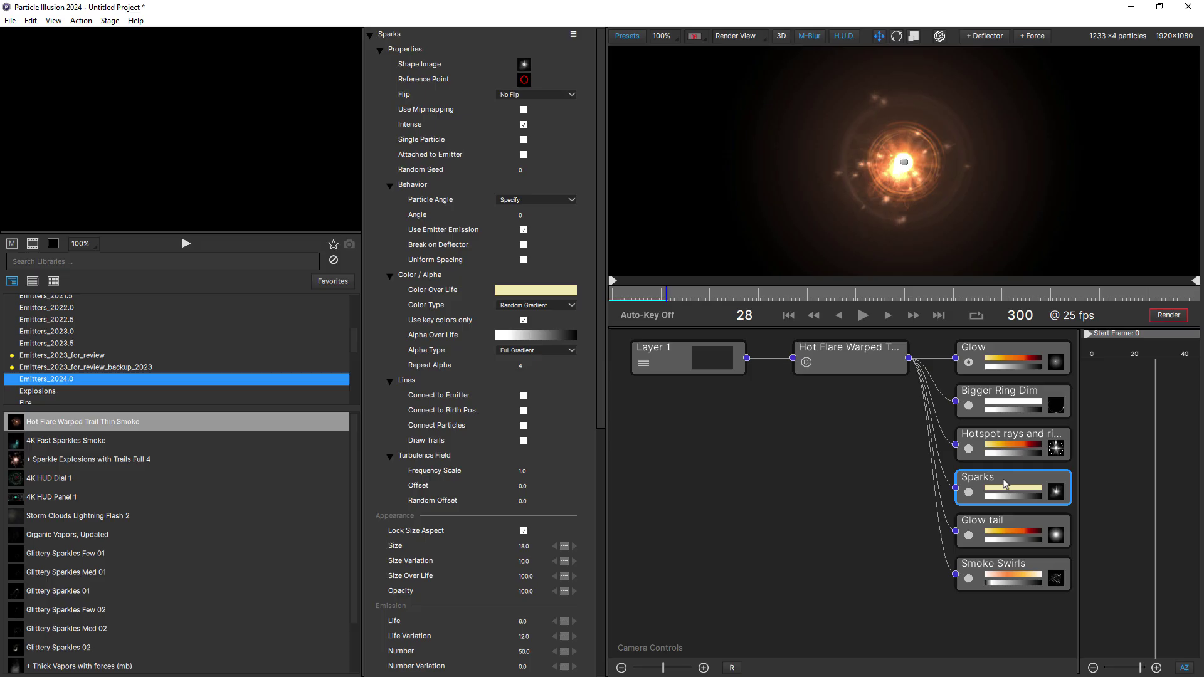
Solo the Sparks particles, apply a yellow-orange-red color-over-life preset, and preview playback
{"action": "right_click", "coordinate": [1001, 483]}
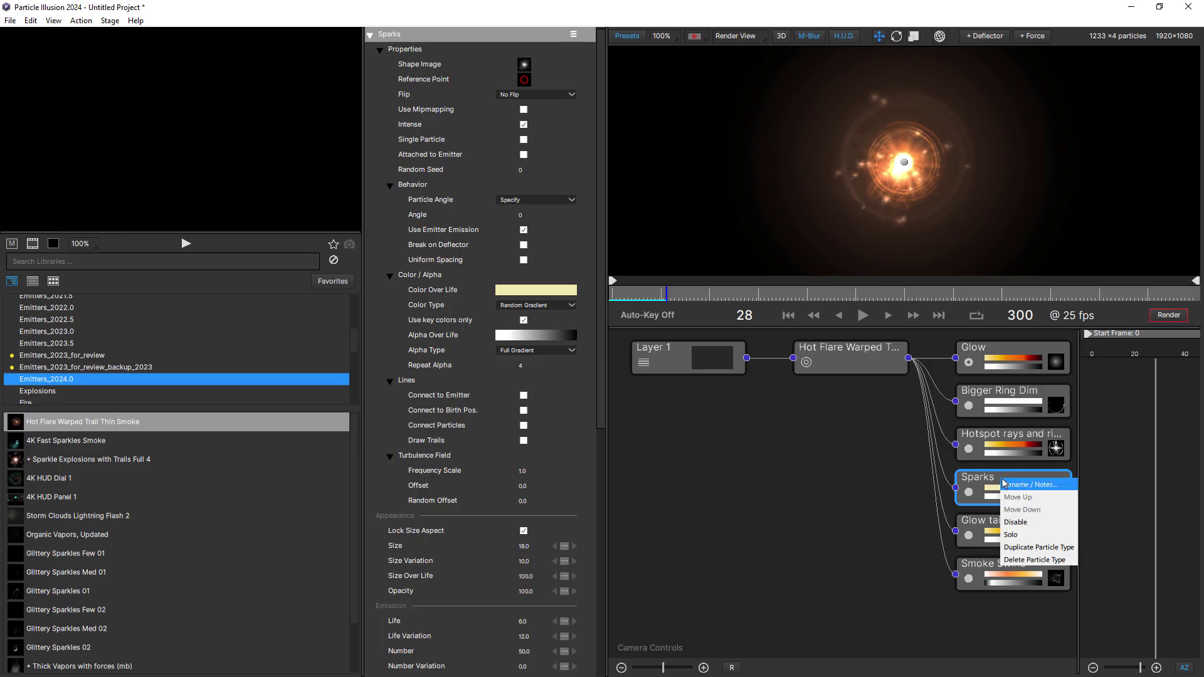
{"action": "left_click", "coordinate": [1018, 535]}
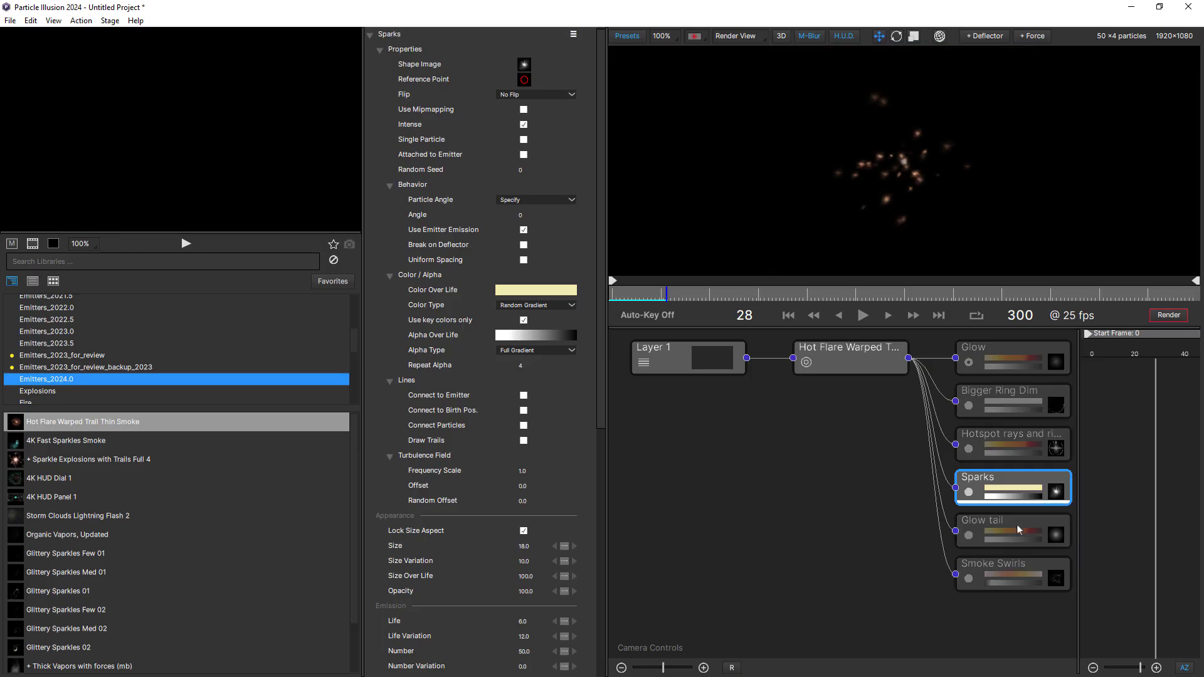
{"action": "double_click", "coordinate": [1007, 491]}
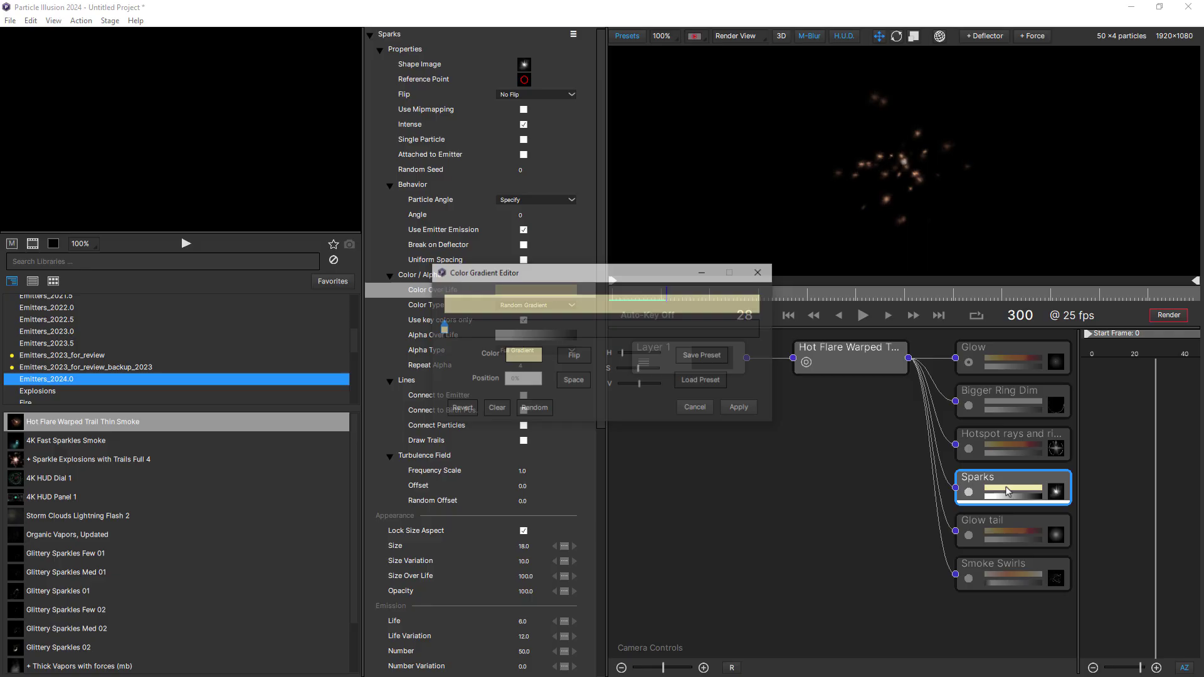
{"action": "left_click", "coordinate": [698, 381]}
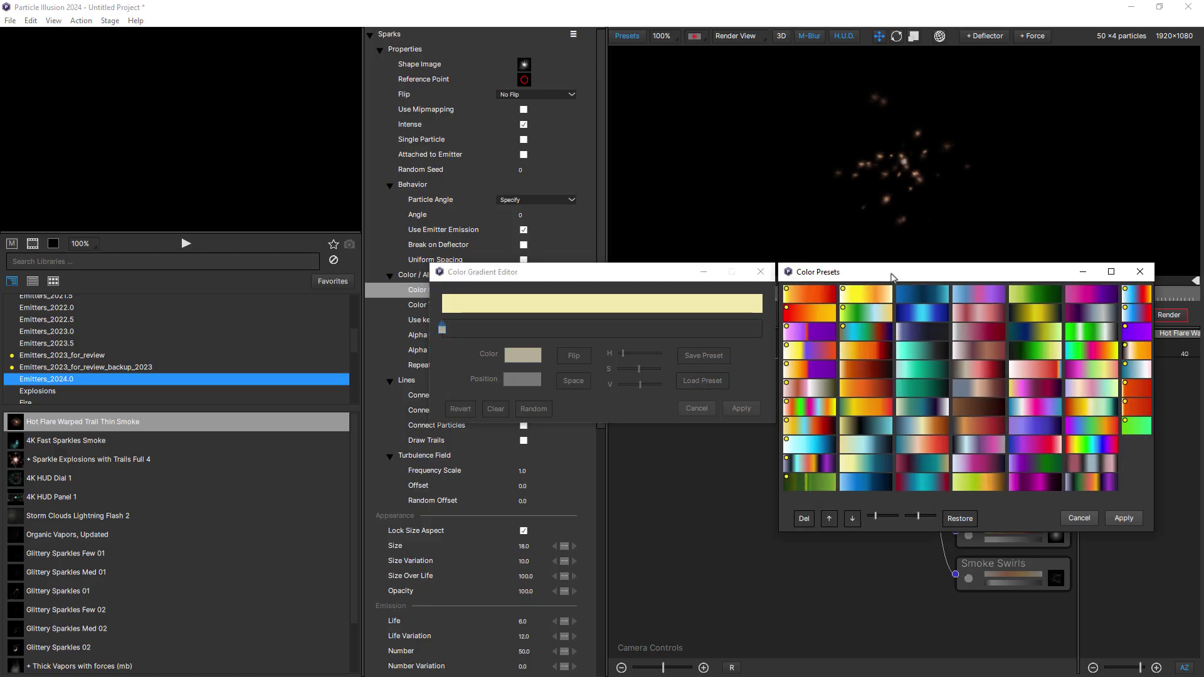
{"action": "left_click_drag", "start_coordinate": [892, 275], "coordinate": [640, 231]}
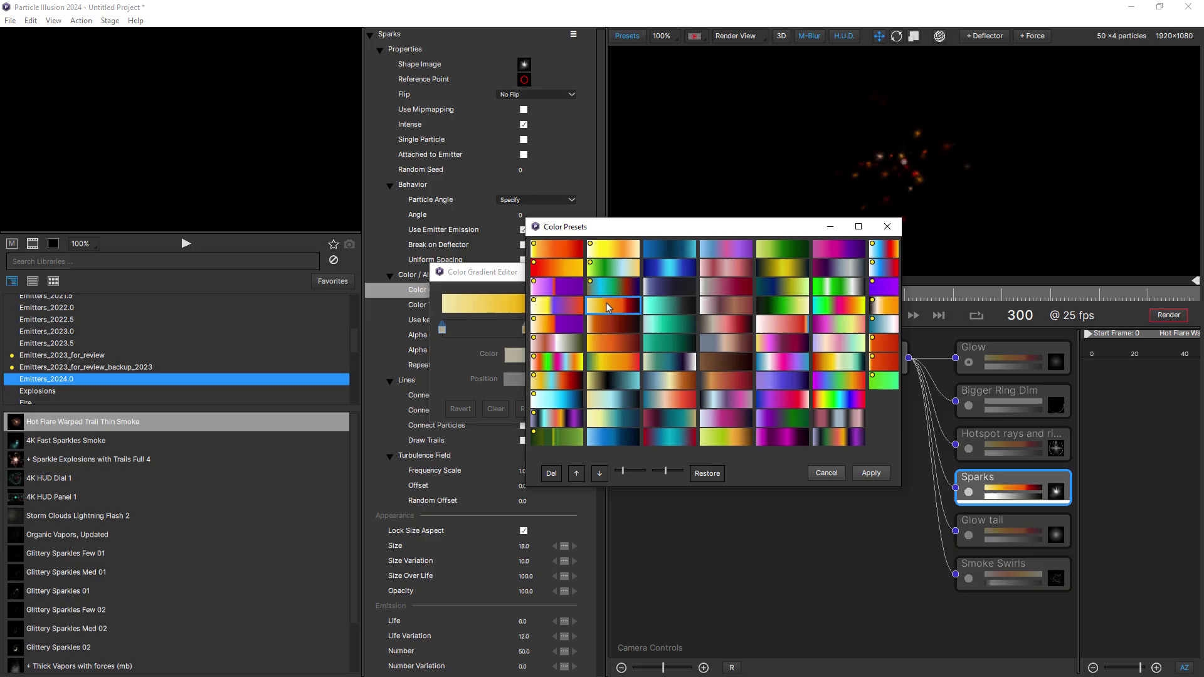
{"action": "left_click", "coordinate": [871, 474]}
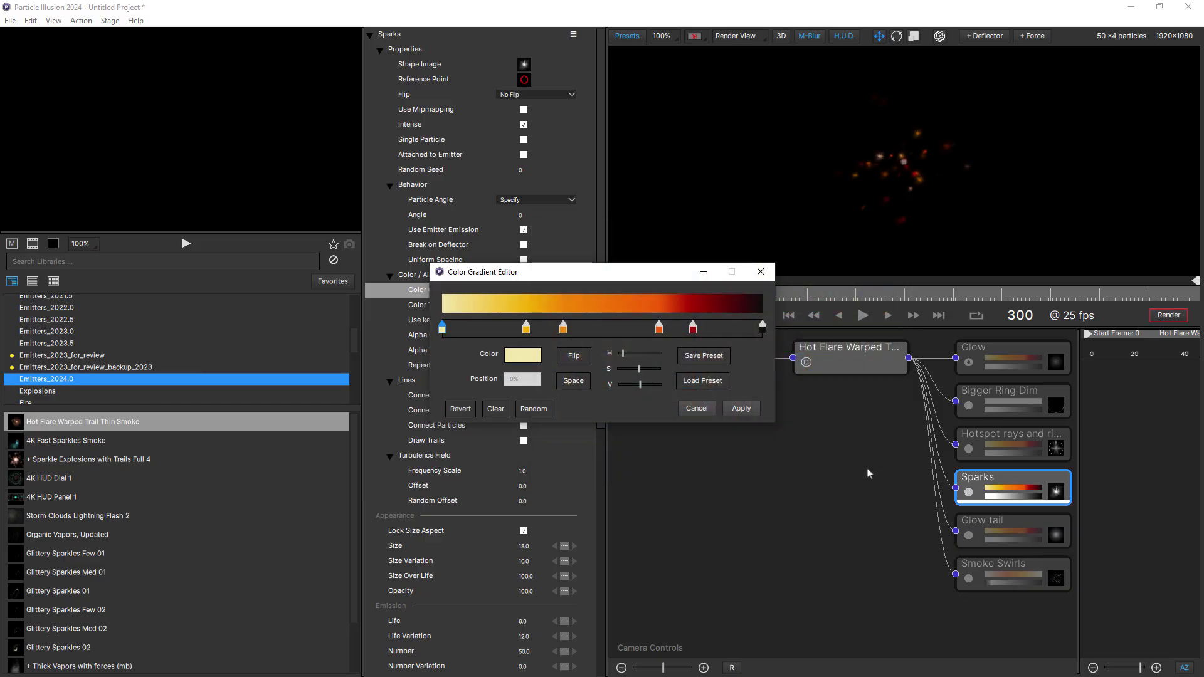
{"action": "left_click", "coordinate": [742, 409]}
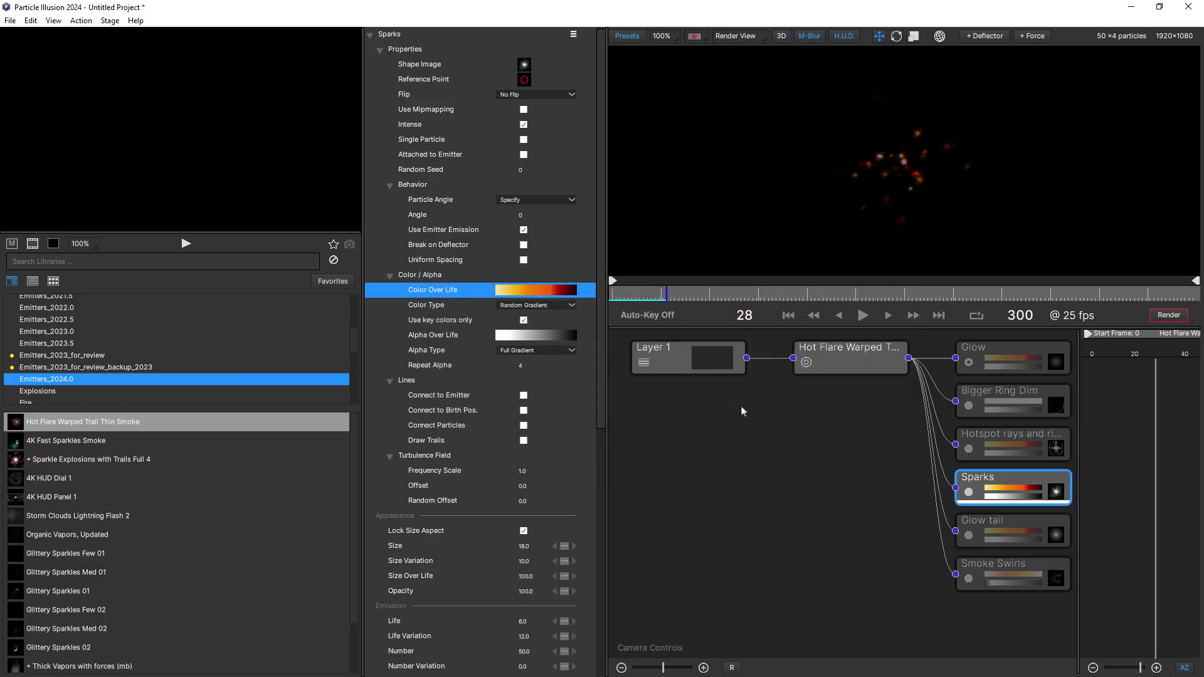
{"action": "left_click", "coordinate": [862, 317]}
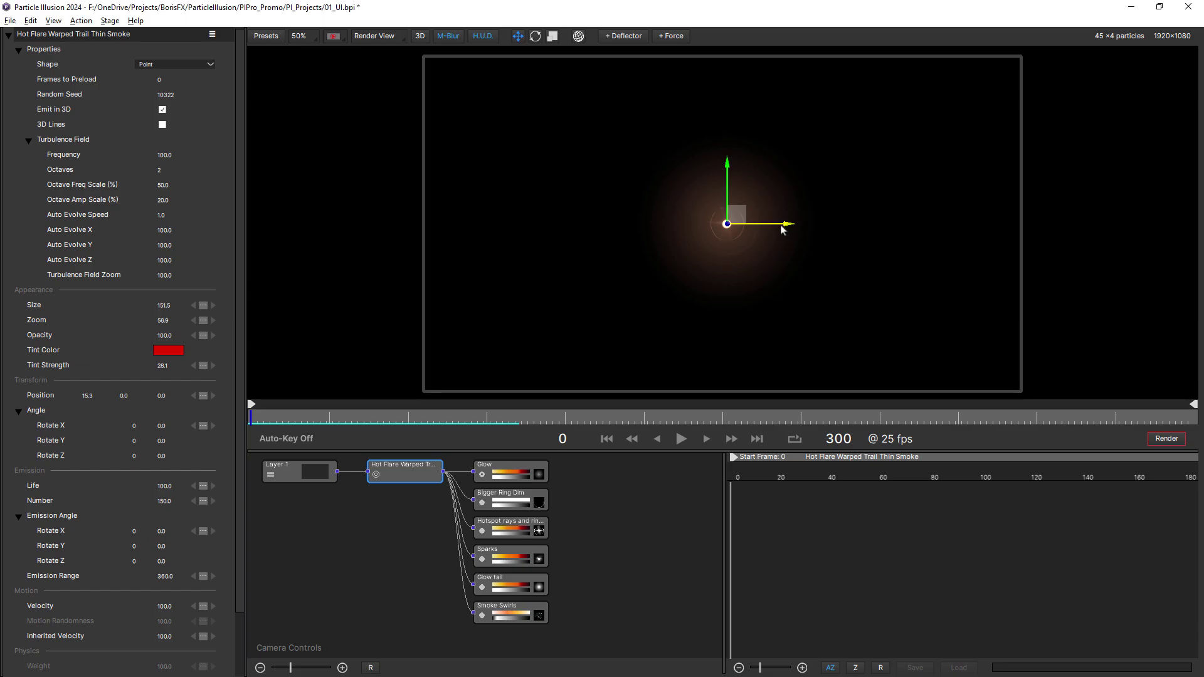
Keyframe the flare with linear interpolation, moving from frame left to the right edge by frame 16
{"action": "left_click_drag", "start_coordinate": [782, 228], "coordinate": [543, 234]}
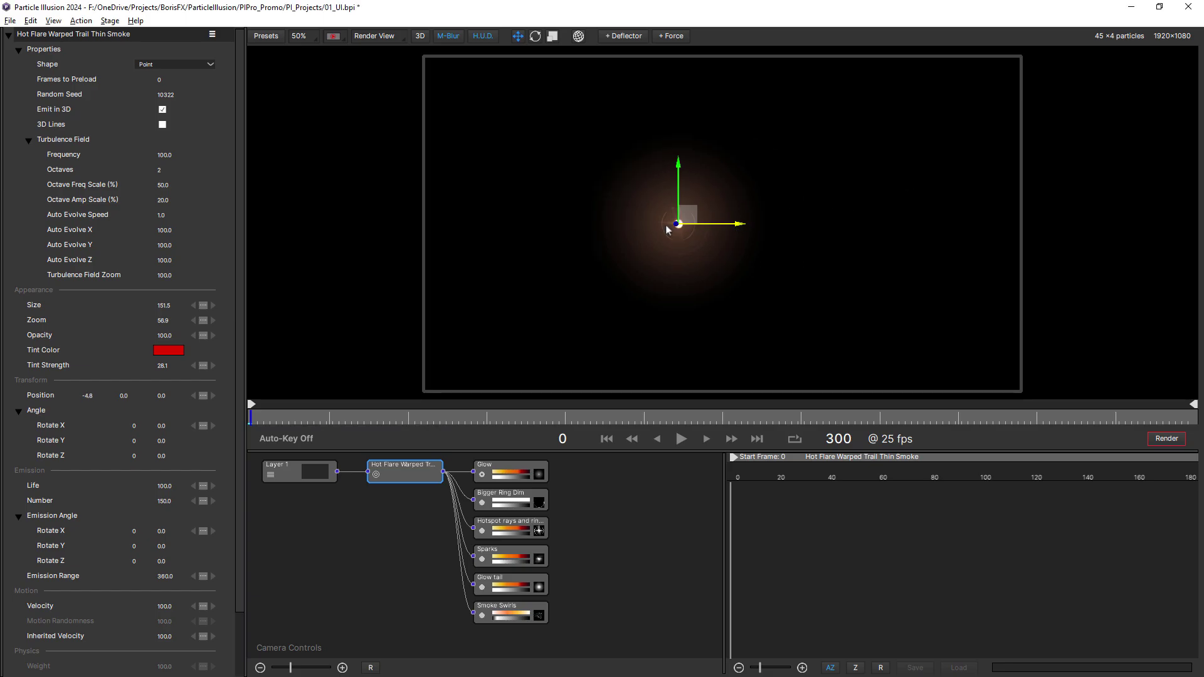
{"action": "left_click", "coordinate": [205, 413]}
{"action": "left_click", "coordinate": [395, 420]}
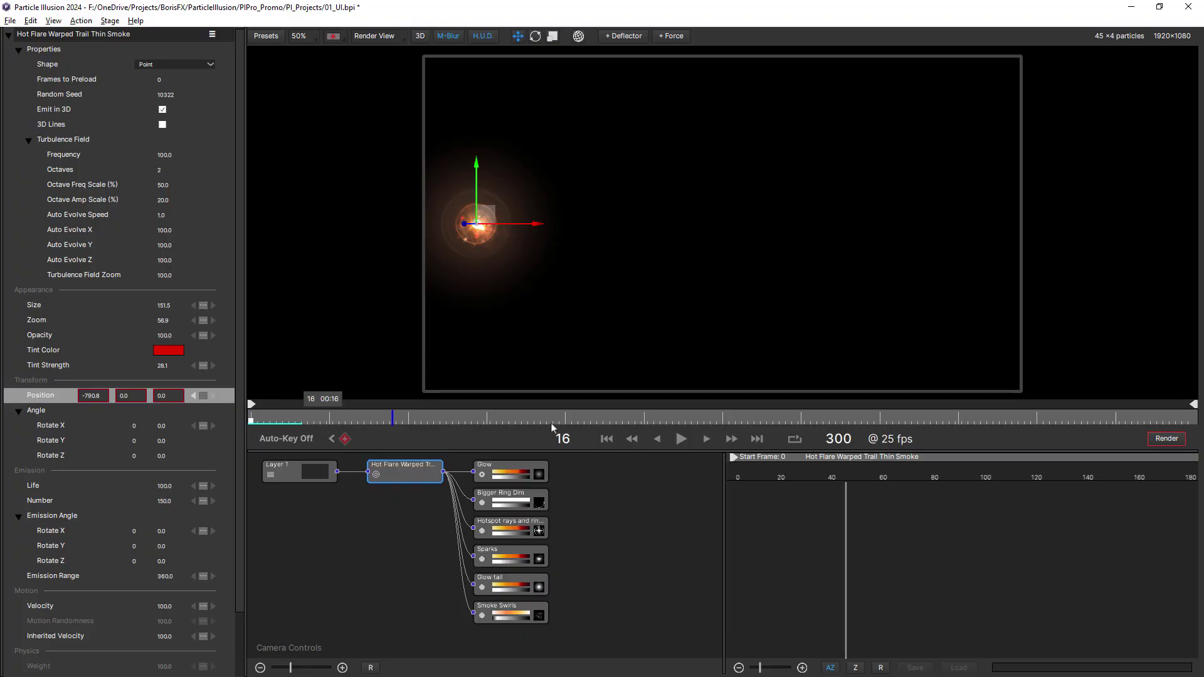
{"action": "left_click_drag", "start_coordinate": [536, 226], "coordinate": [851, 226]}
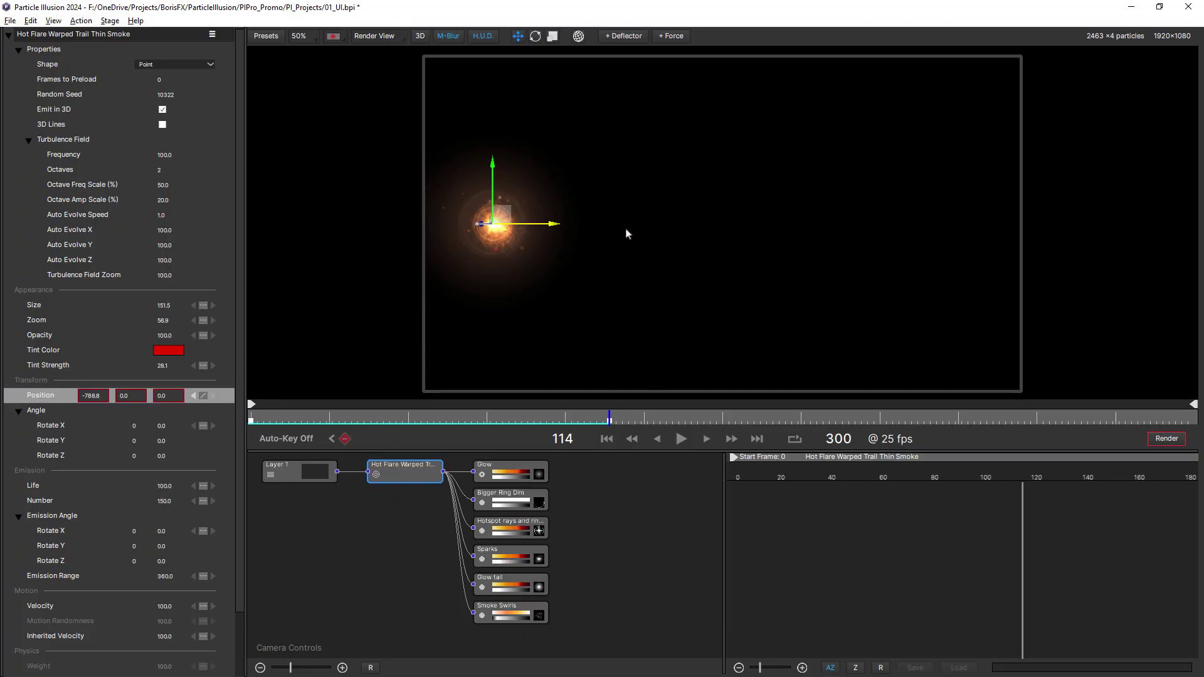
{"action": "left_click_drag", "start_coordinate": [929, 250], "coordinate": [974, 249]}
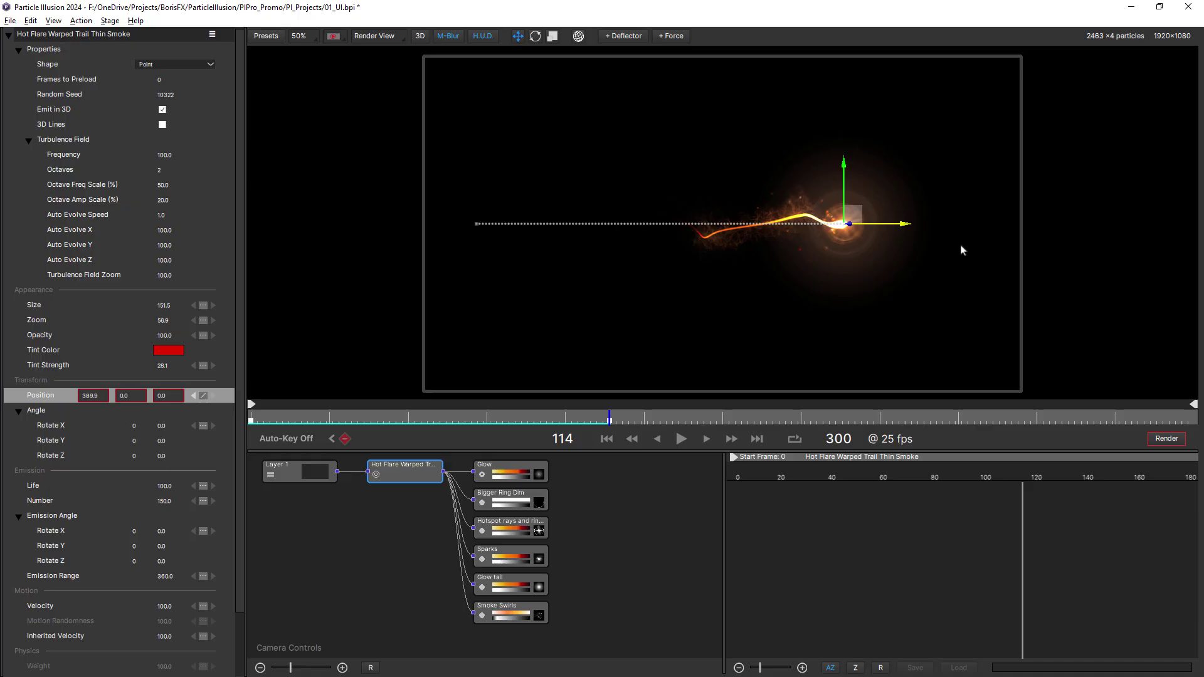
Adjust the frame-59 position, curve the path down and up, and preview playback
{"action": "left_click", "coordinate": [439, 421]}
{"action": "left_click", "coordinate": [479, 227]}
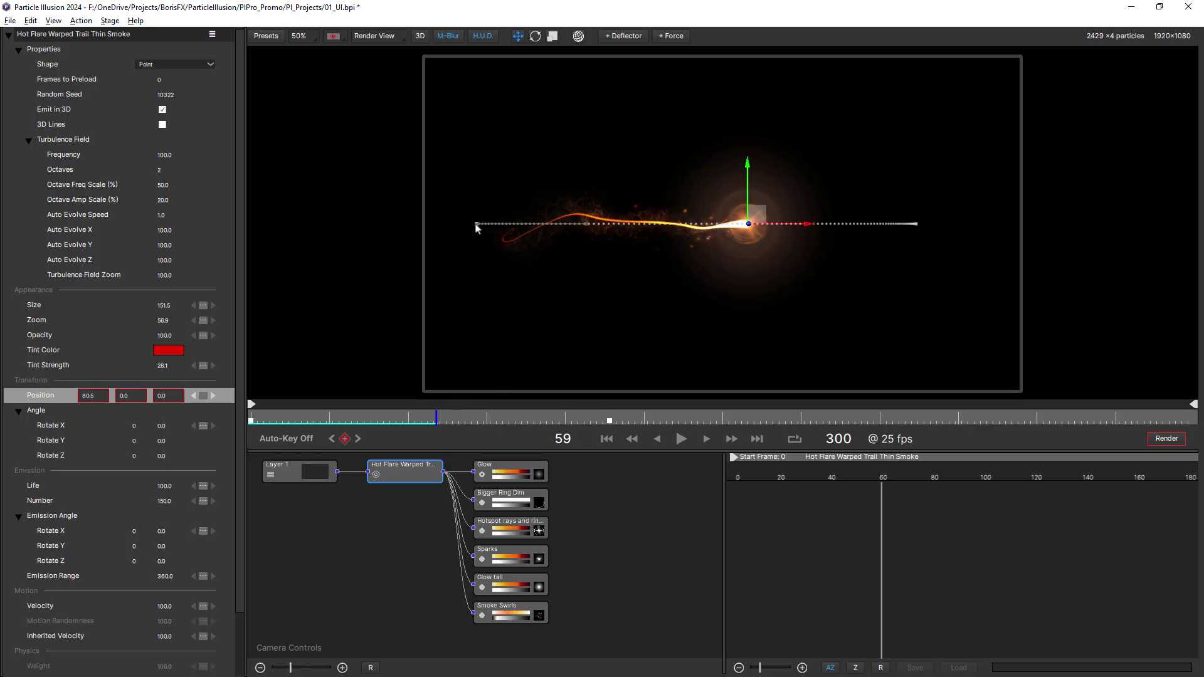
{"action": "left_click_drag", "start_coordinate": [586, 225], "coordinate": [584, 286]}
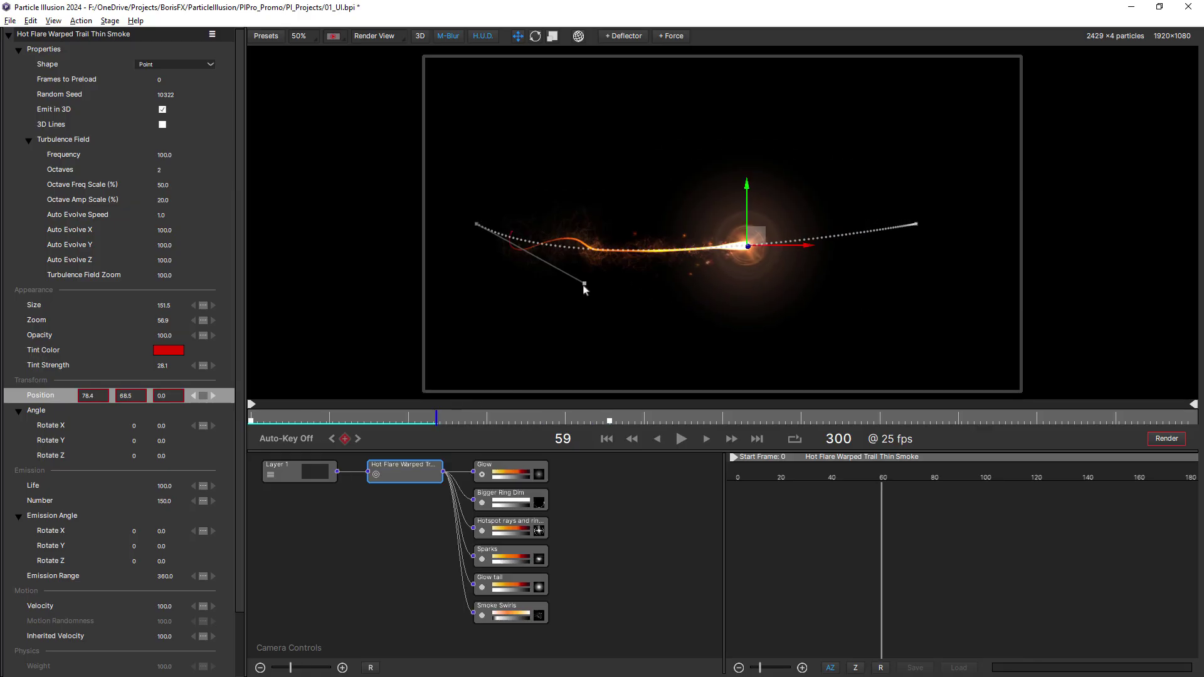
{"action": "left_click", "coordinate": [911, 228]}
{"action": "left_click_drag", "start_coordinate": [799, 222], "coordinate": [851, 179]}
{"action": "left_click", "coordinate": [682, 439]}
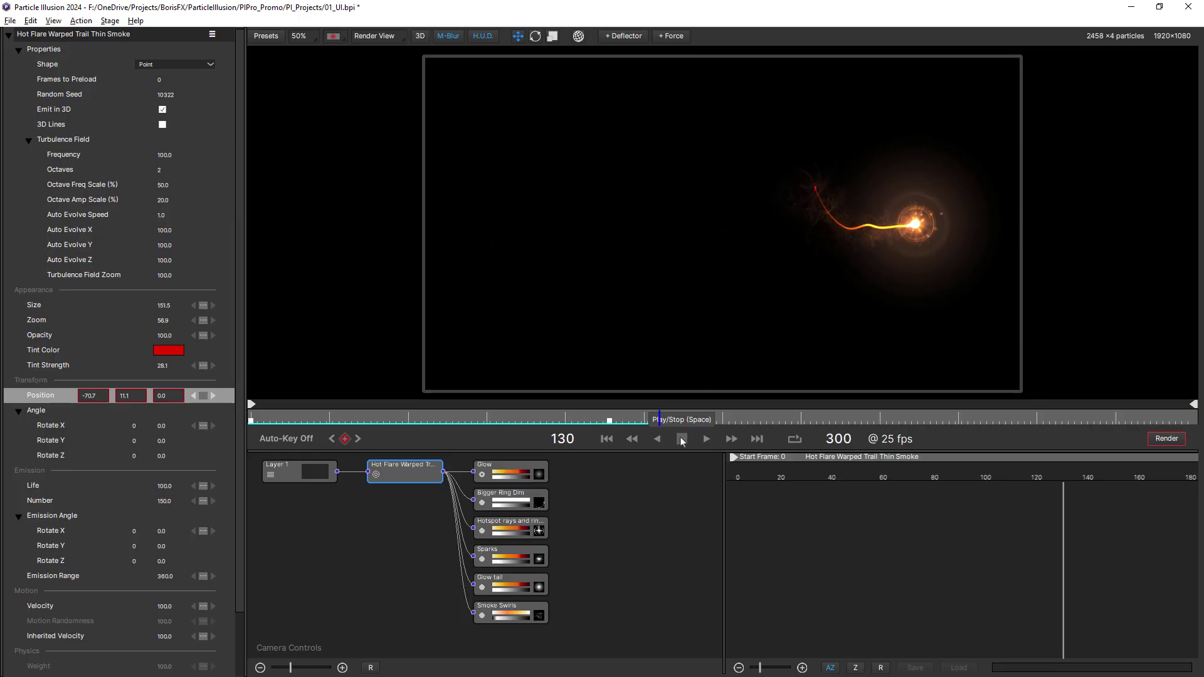
{"action": "left_click", "coordinate": [253, 419]}
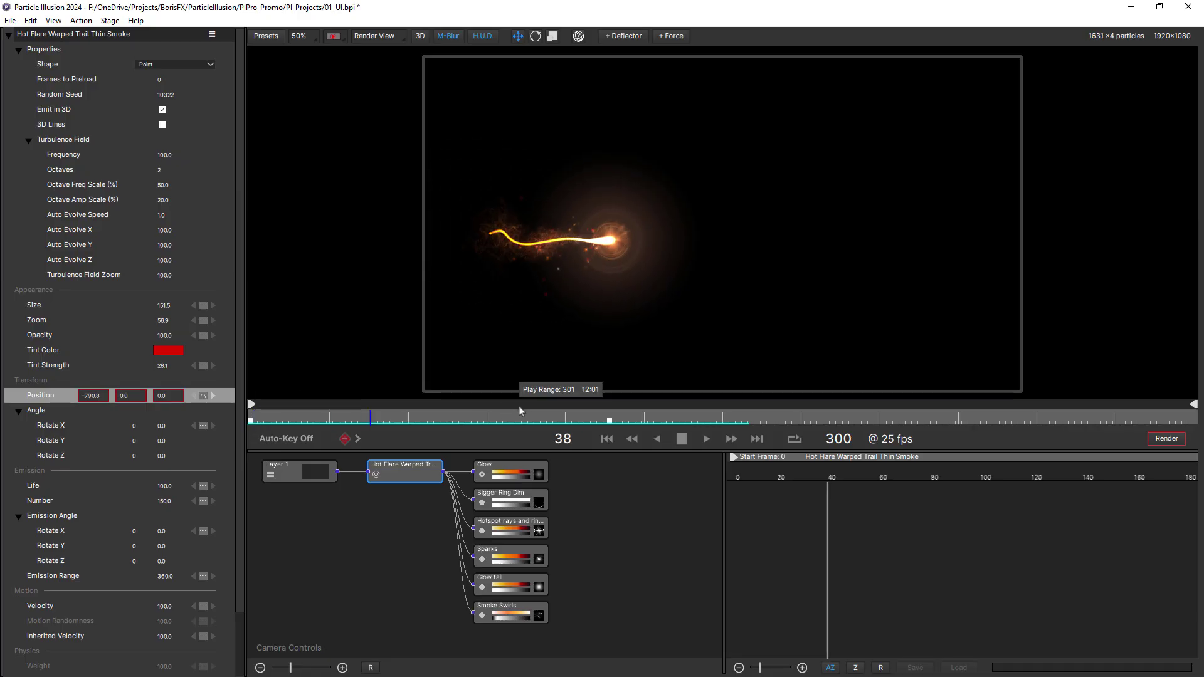
Import the hand gestures video into Layer 1 and place the flare on the fingertip
{"action": "key", "text": "space"}
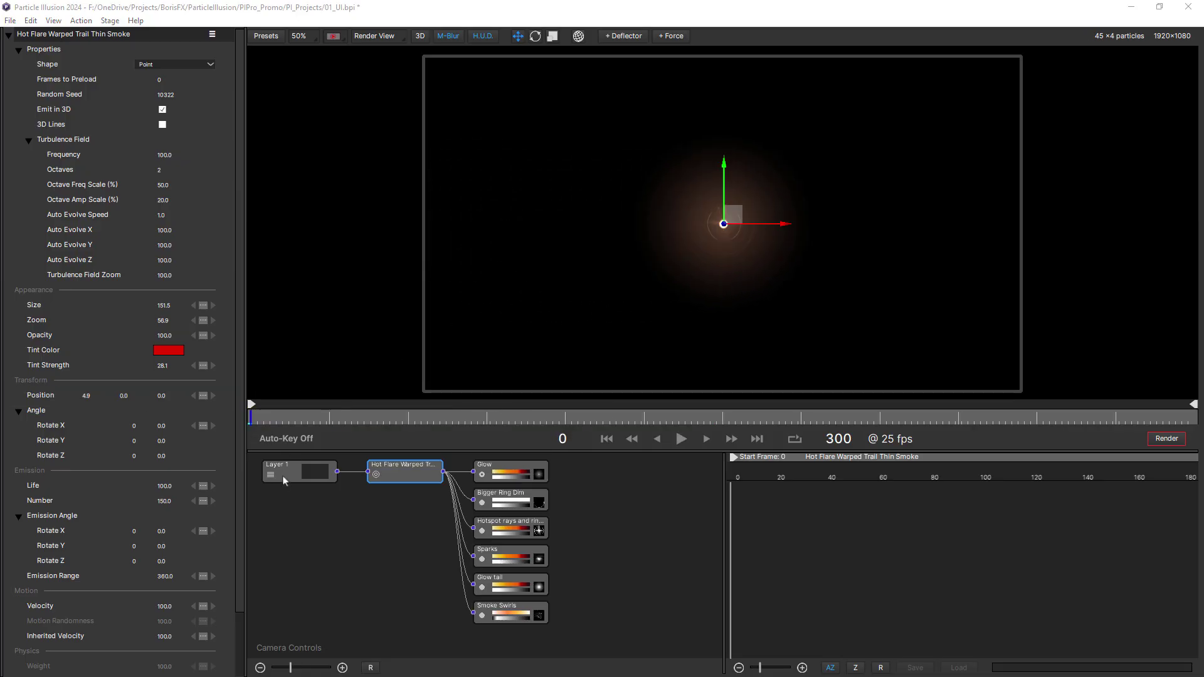
{"action": "left_click", "coordinate": [283, 475]}
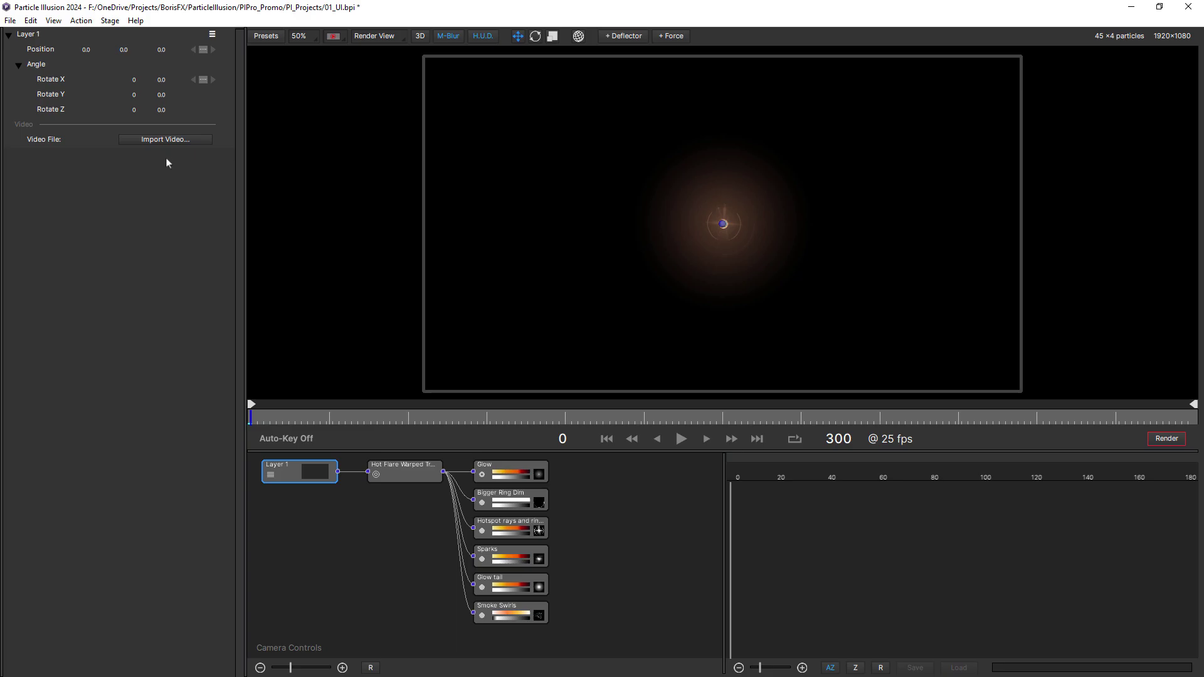
{"action": "left_click", "coordinate": [161, 140]}
{"action": "left_click", "coordinate": [487, 119]}
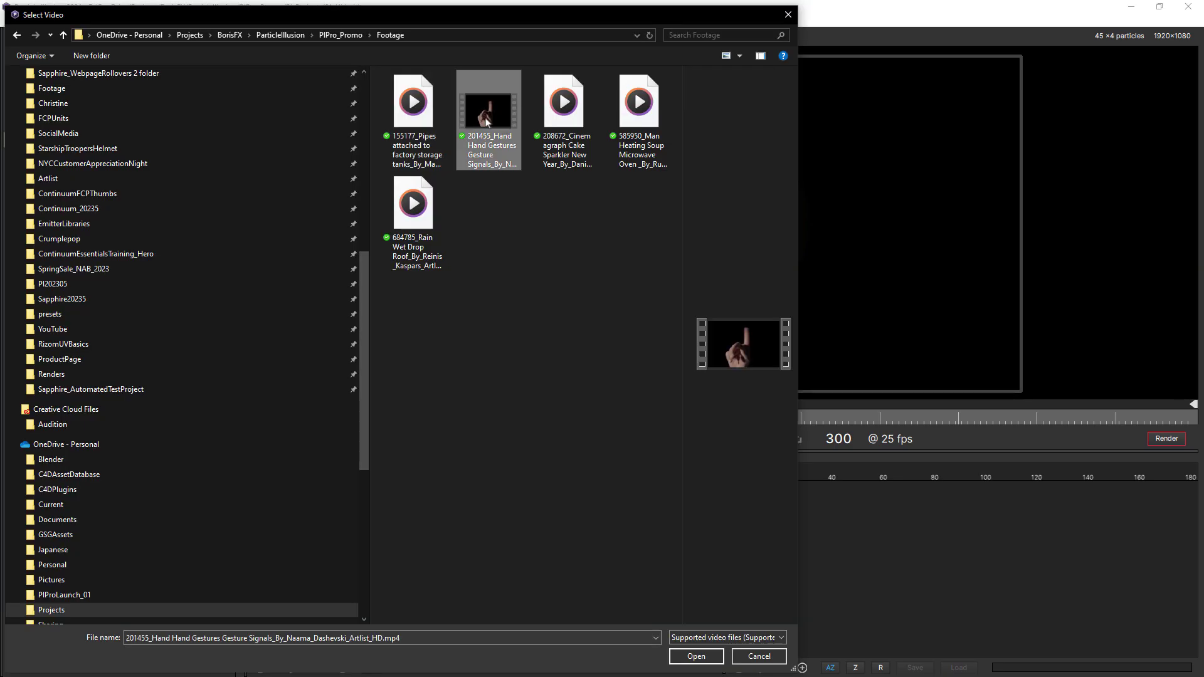
{"action": "double_click", "coordinate": [486, 118]}
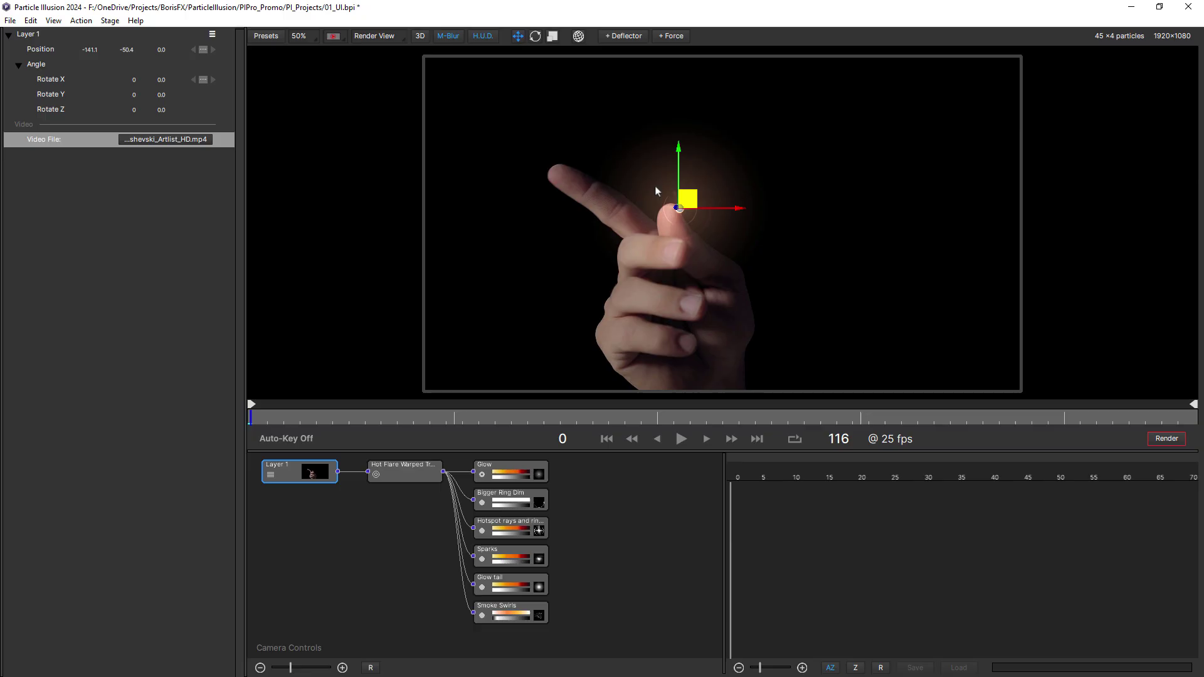
{"action": "left_click_drag", "start_coordinate": [731, 218], "coordinate": [569, 169]}
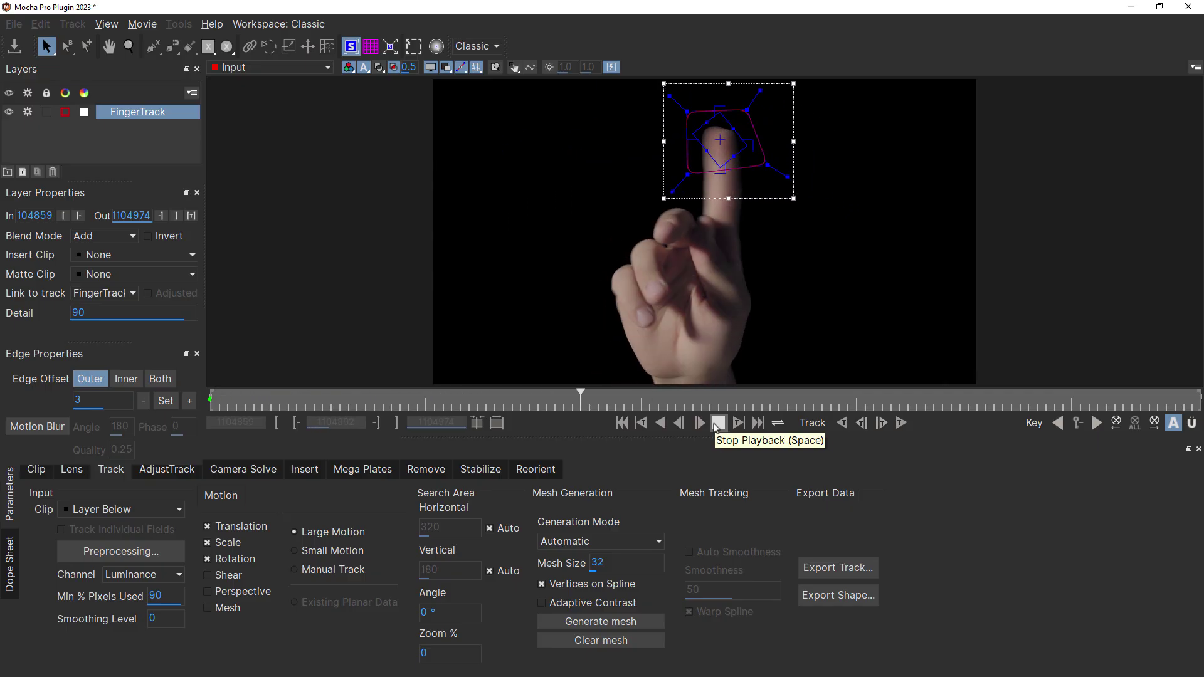
Stop tracking playback and set the export format to After Effects Transform Data [position, scale and rotation]
{"action": "left_click", "coordinate": [717, 424]}
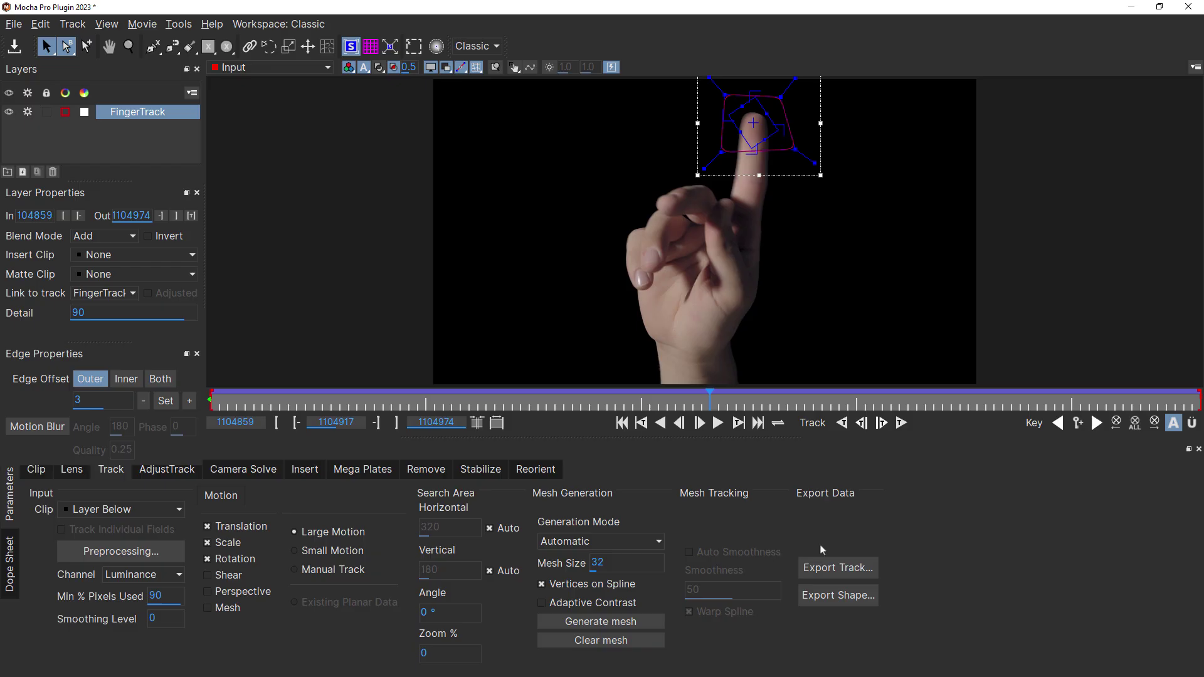
{"action": "left_click", "coordinate": [837, 568]}
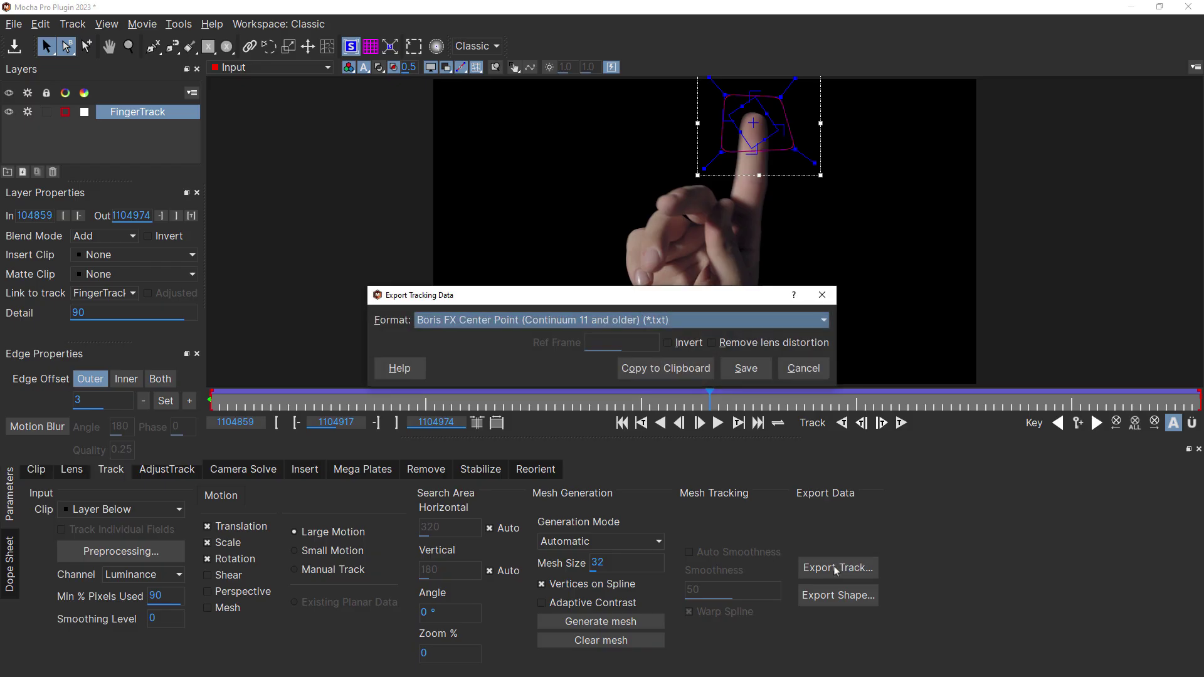
{"action": "left_click", "coordinate": [825, 321]}
{"action": "scroll", "coordinate": [824, 372], "scroll_direction": "up", "scroll_amount": 5}
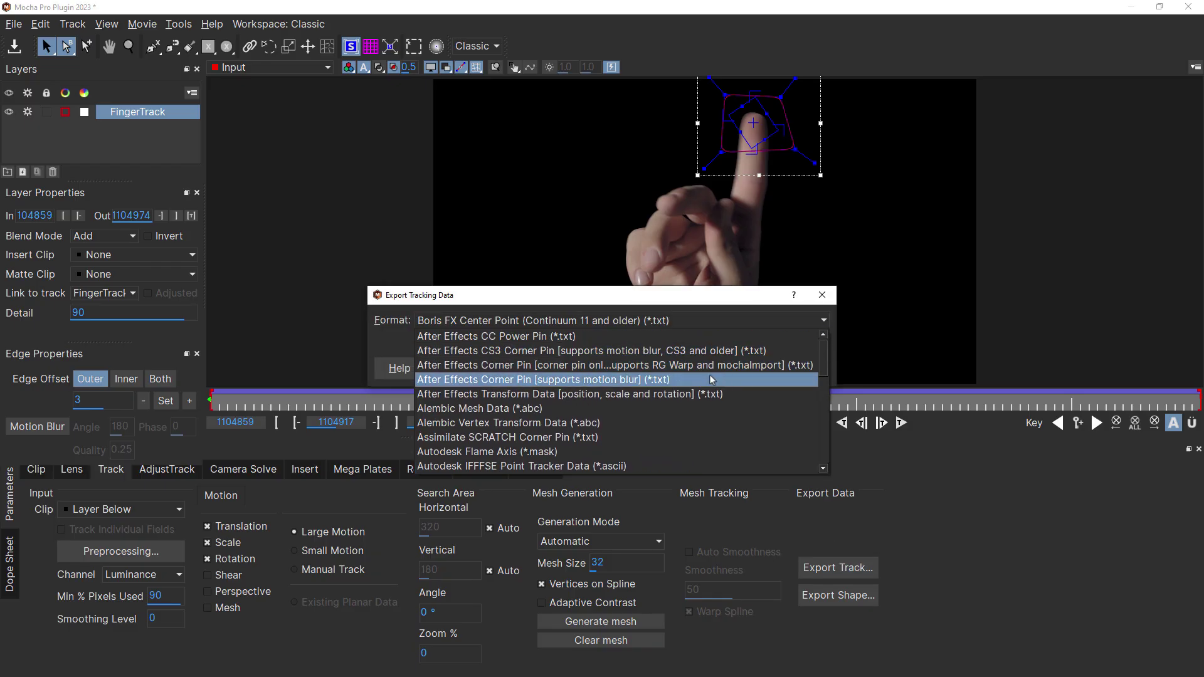
{"action": "left_click", "coordinate": [669, 380]}
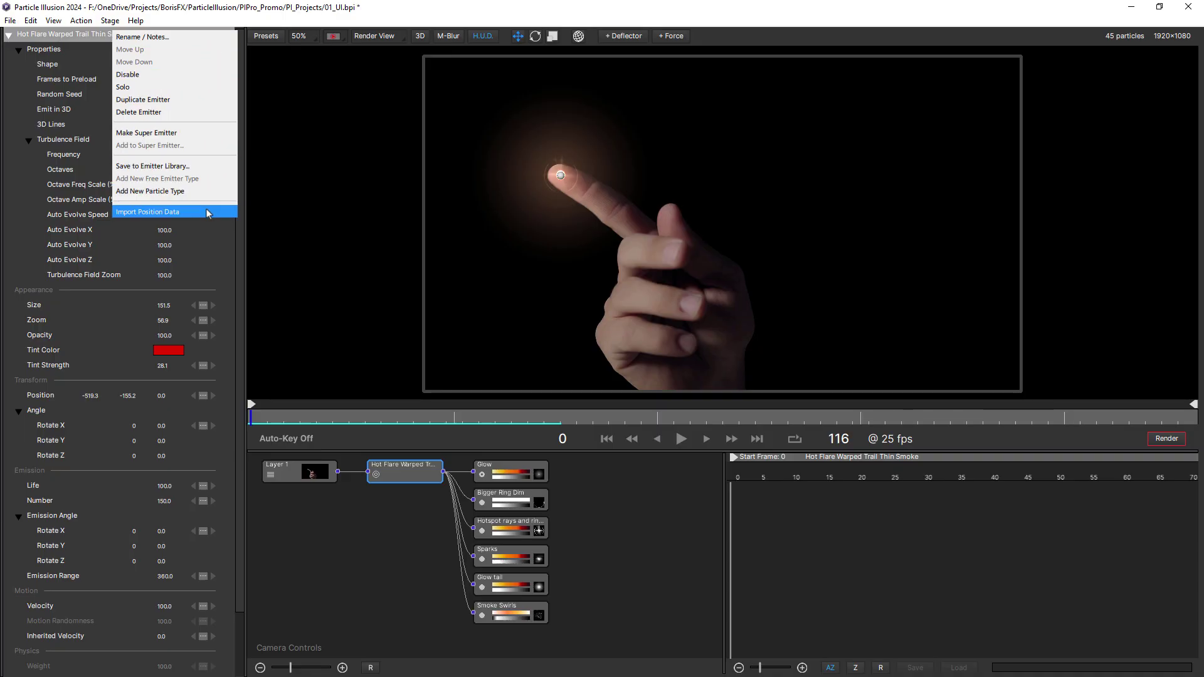
Import the tracked position data onto the flare, preview it, and select Inherited Velocity
{"action": "left_click", "coordinate": [208, 214]}
{"action": "left_click", "coordinate": [681, 438]}
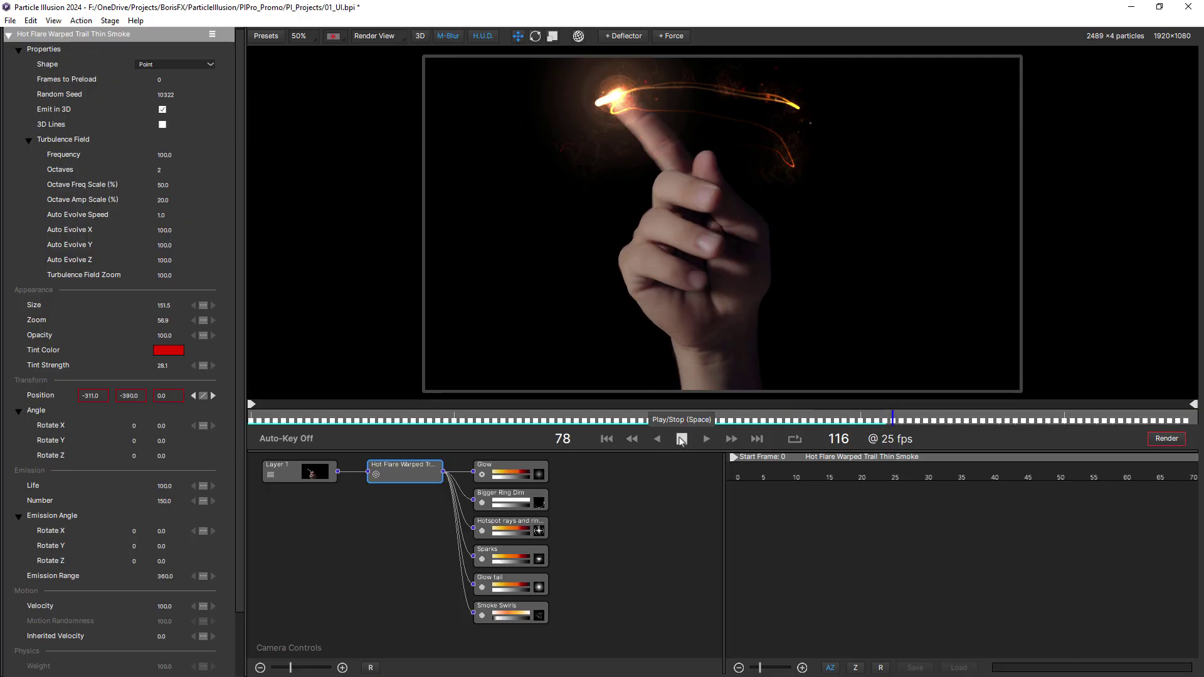
{"action": "left_click", "coordinate": [161, 637]}
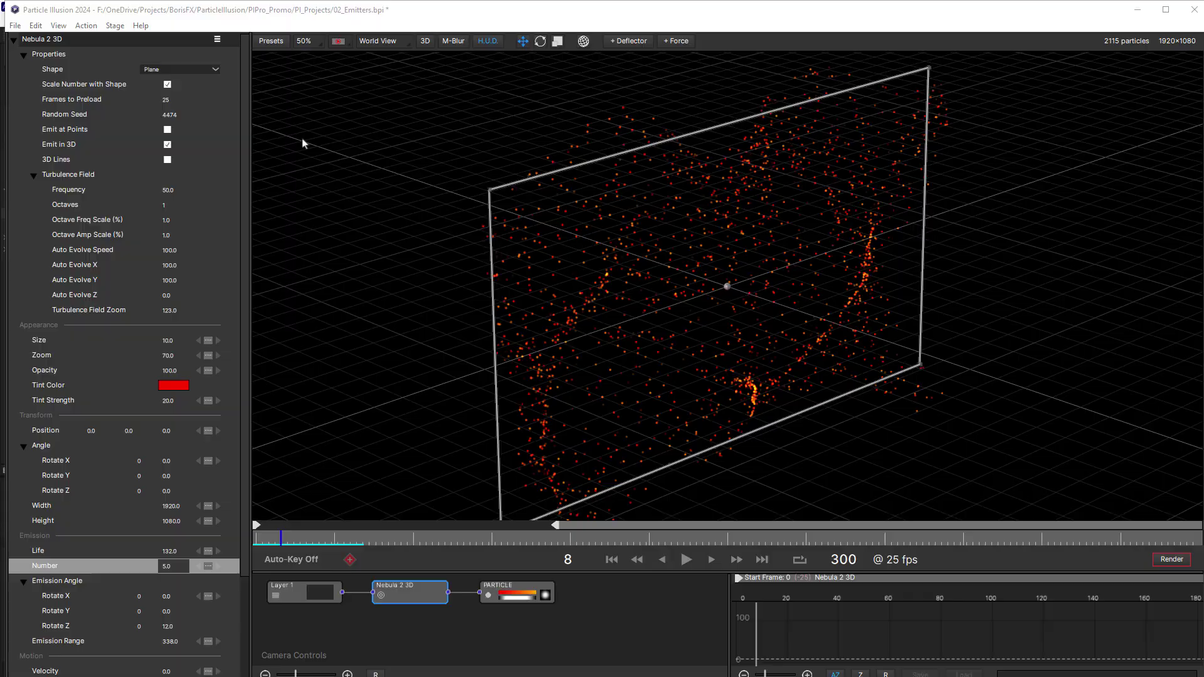
Change the Nebula 2 emitter shape to Box, then to Sphere, and scrub back
{"action": "left_click", "coordinate": [210, 70]}
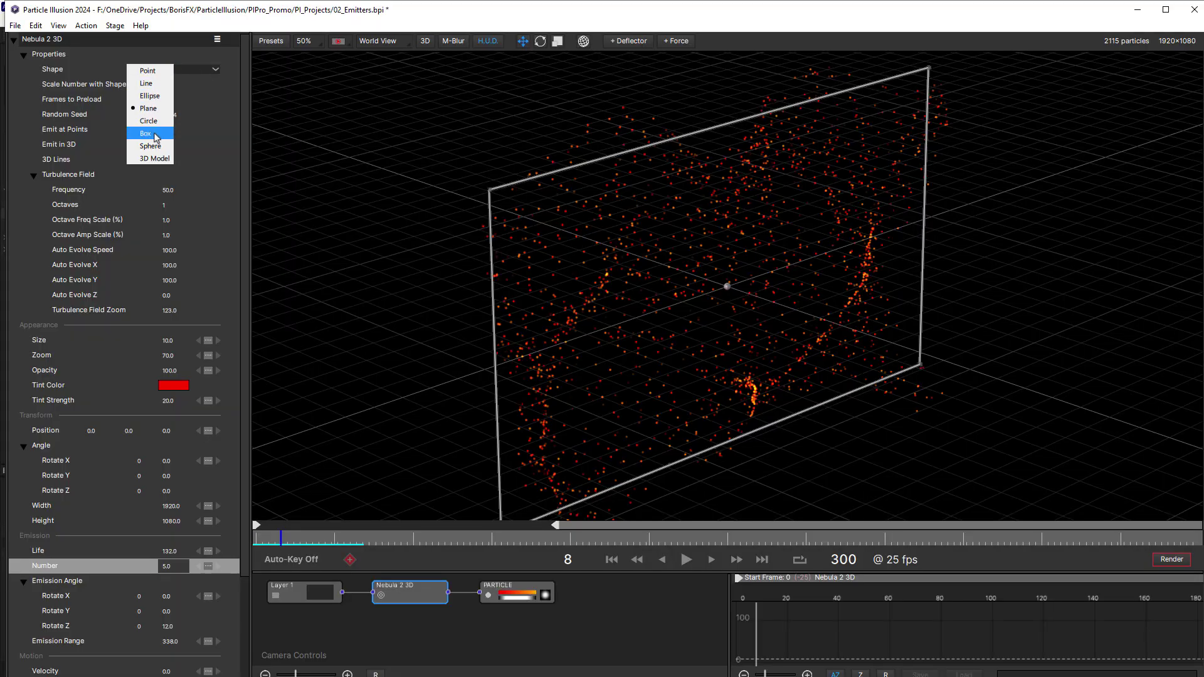
{"action": "key", "text": "Return"}
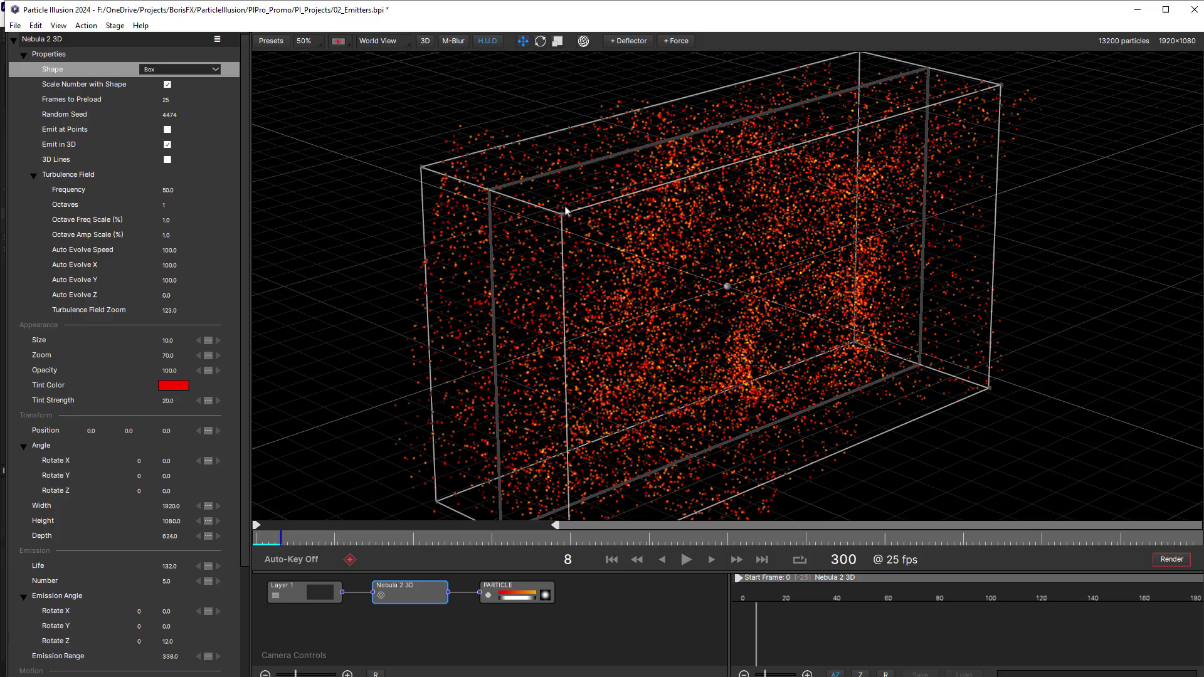
{"action": "left_click", "coordinate": [179, 69]}
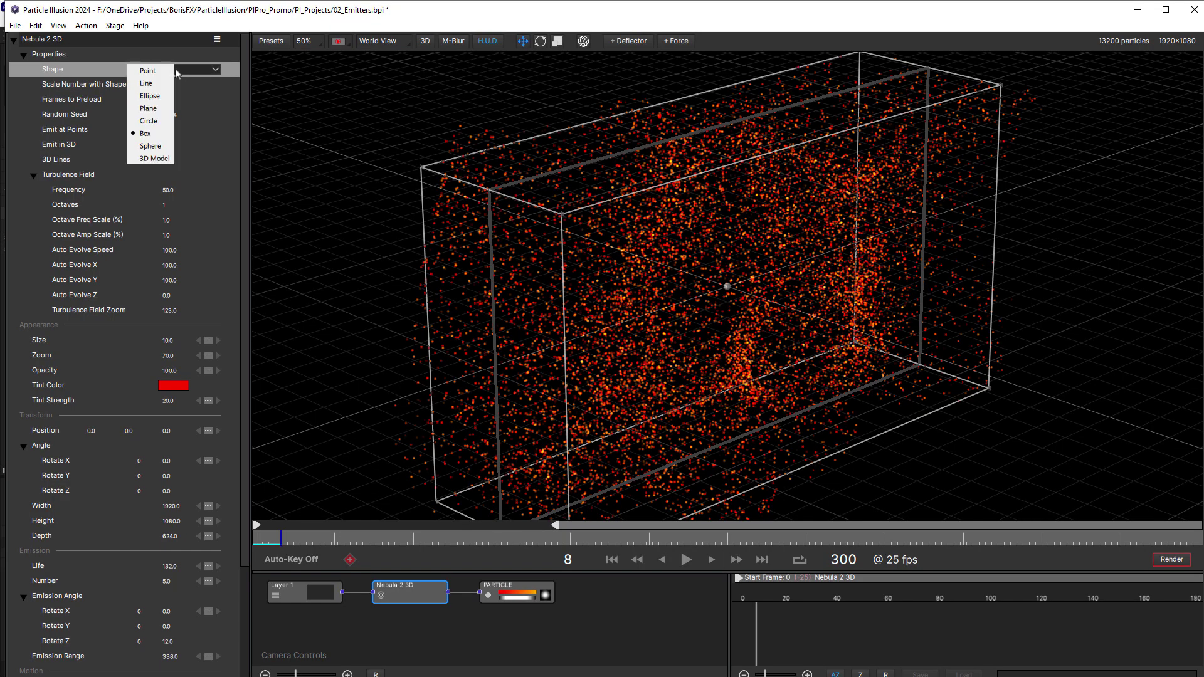
{"action": "left_click", "coordinate": [154, 146]}
{"action": "scroll", "coordinate": [659, 259], "scroll_direction": "down", "scroll_amount": 1}
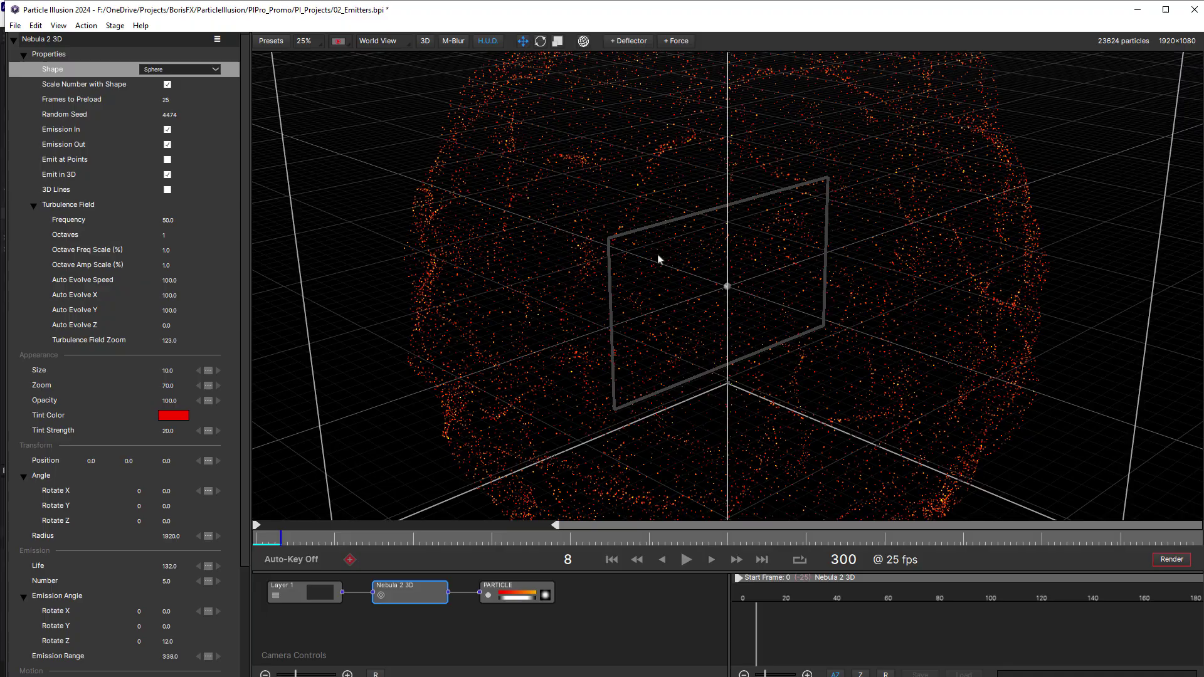
{"action": "scroll", "coordinate": [727, 220], "scroll_direction": "down", "scroll_amount": 1}
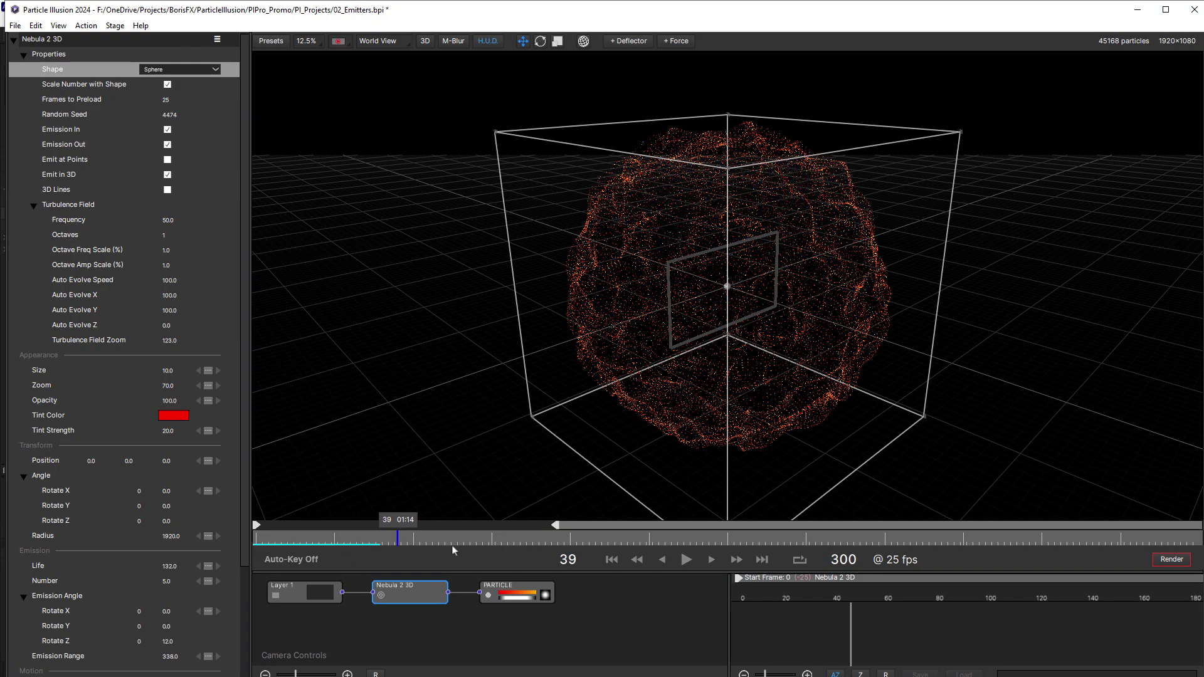
{"action": "left_click_drag", "start_coordinate": [393, 542], "coordinate": [367, 542]}
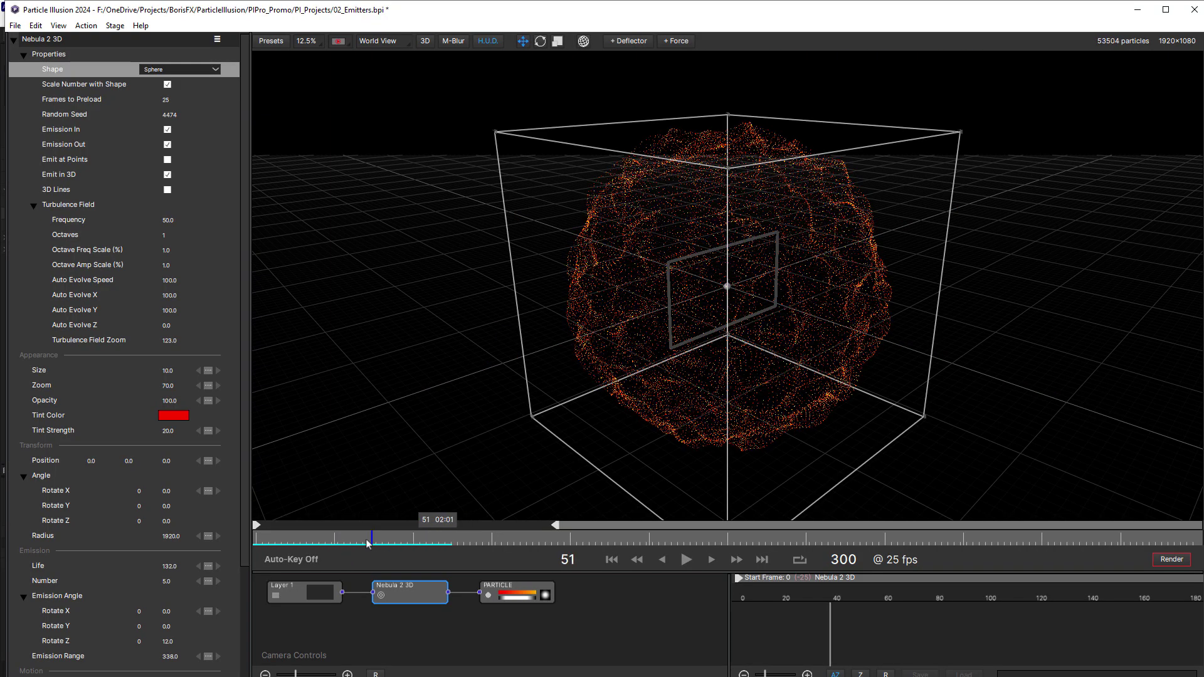
Set the emitter shape to 3D Model with Globe.obj and turn on Show Wireframe
{"action": "left_click", "coordinate": [200, 70]}
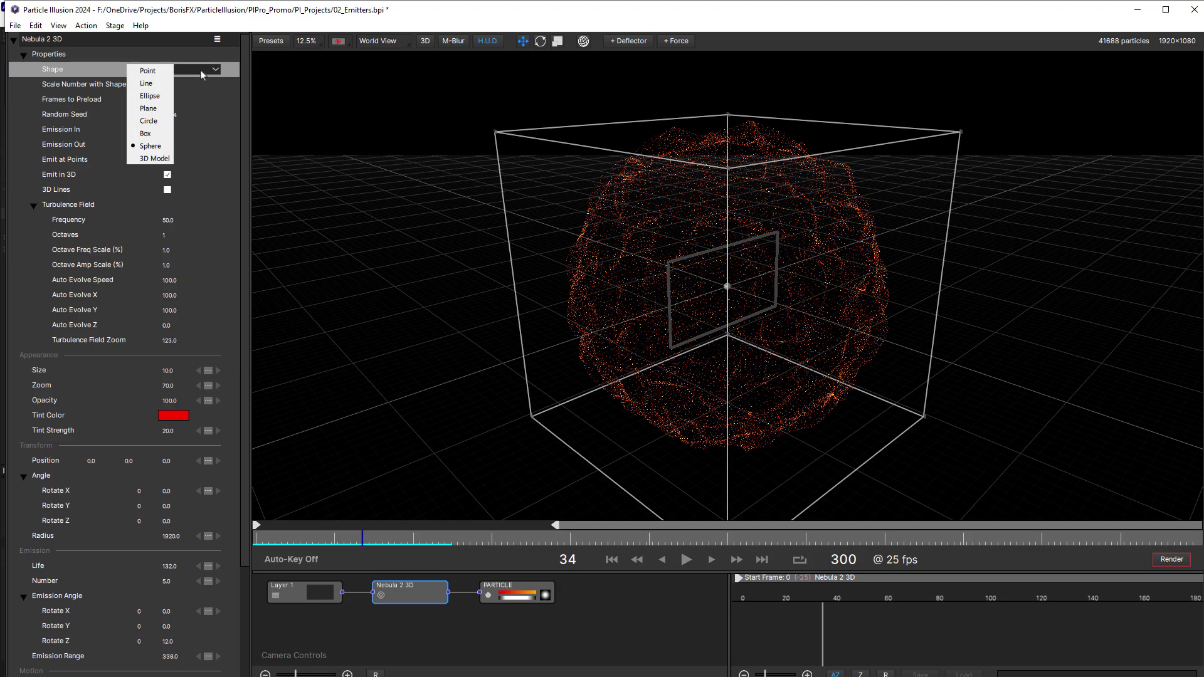
{"action": "left_click", "coordinate": [155, 159]}
{"action": "double_click", "coordinate": [414, 92]}
{"action": "type", "text": "500"}
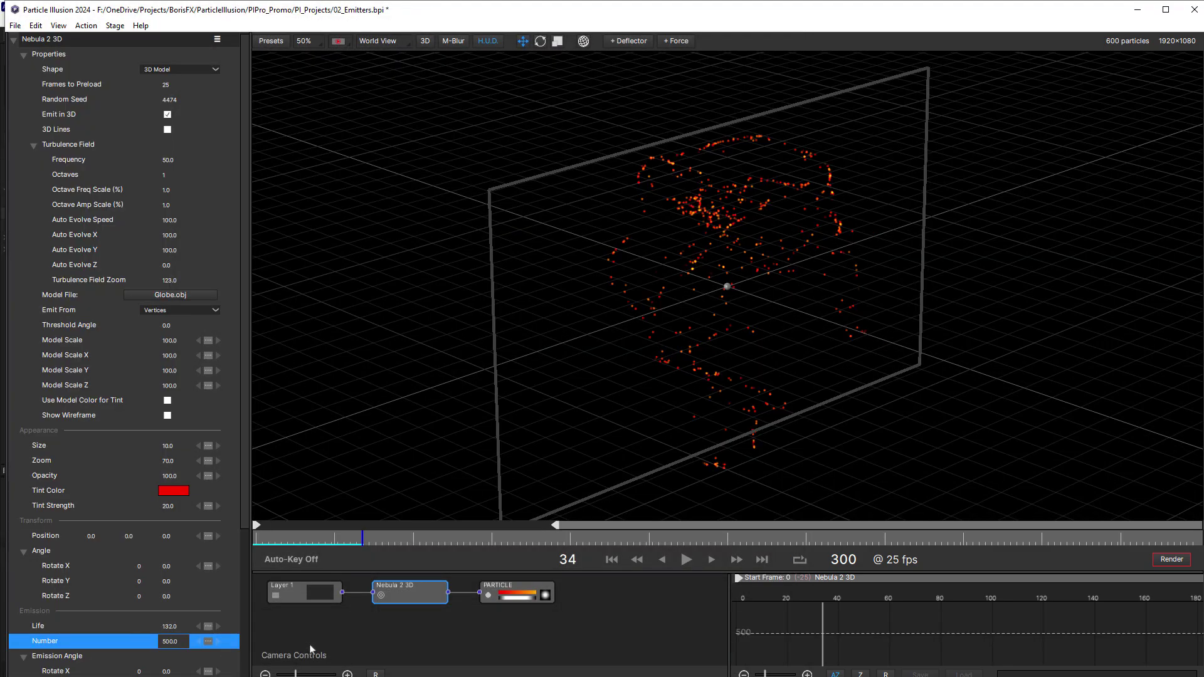
{"action": "left_click_drag", "start_coordinate": [305, 537], "coordinate": [339, 544]}
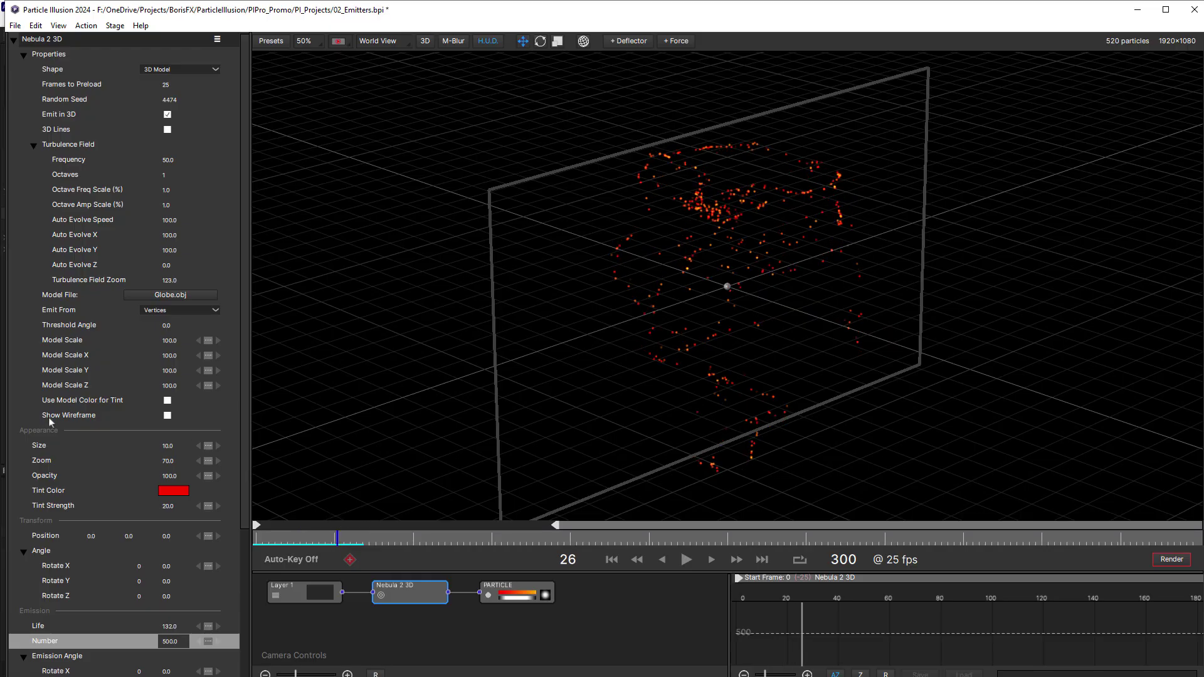
{"action": "left_click", "coordinate": [166, 414]}
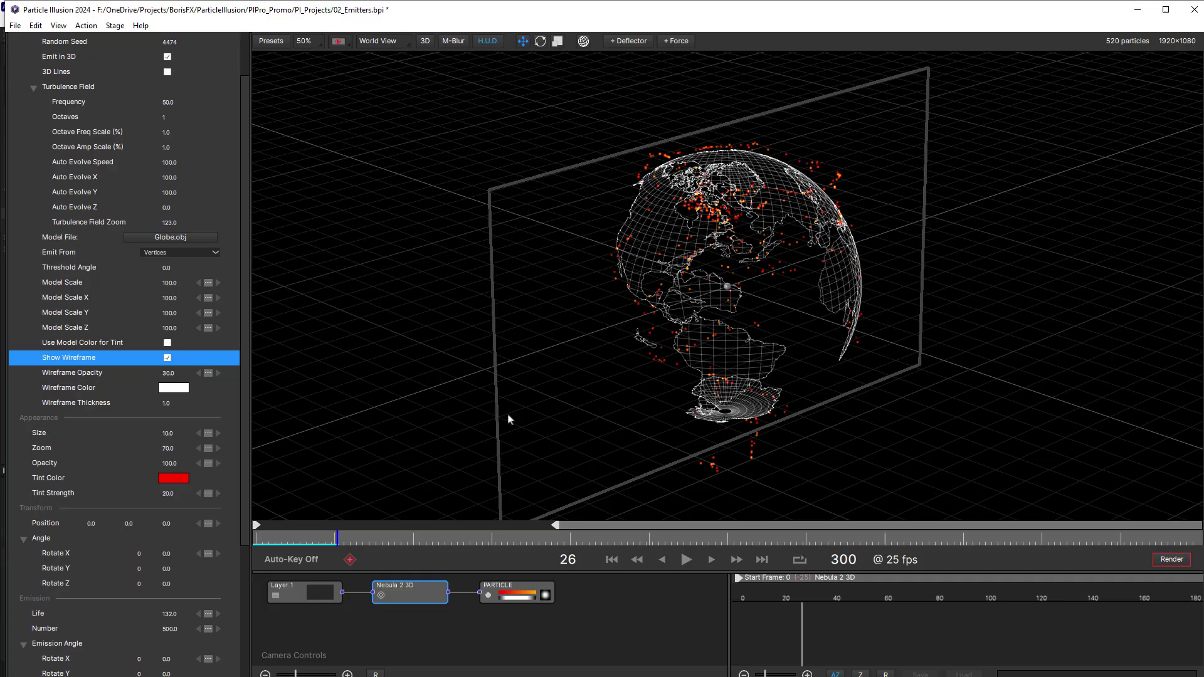
{"action": "mouse_move", "coordinate": [315, 544]}
{"action": "left_mouse_down"}
{"action": "mouse_move", "coordinate": [269, 541]}
{"action": "mouse_move", "coordinate": [377, 547]}
{"action": "left_mouse_up"}
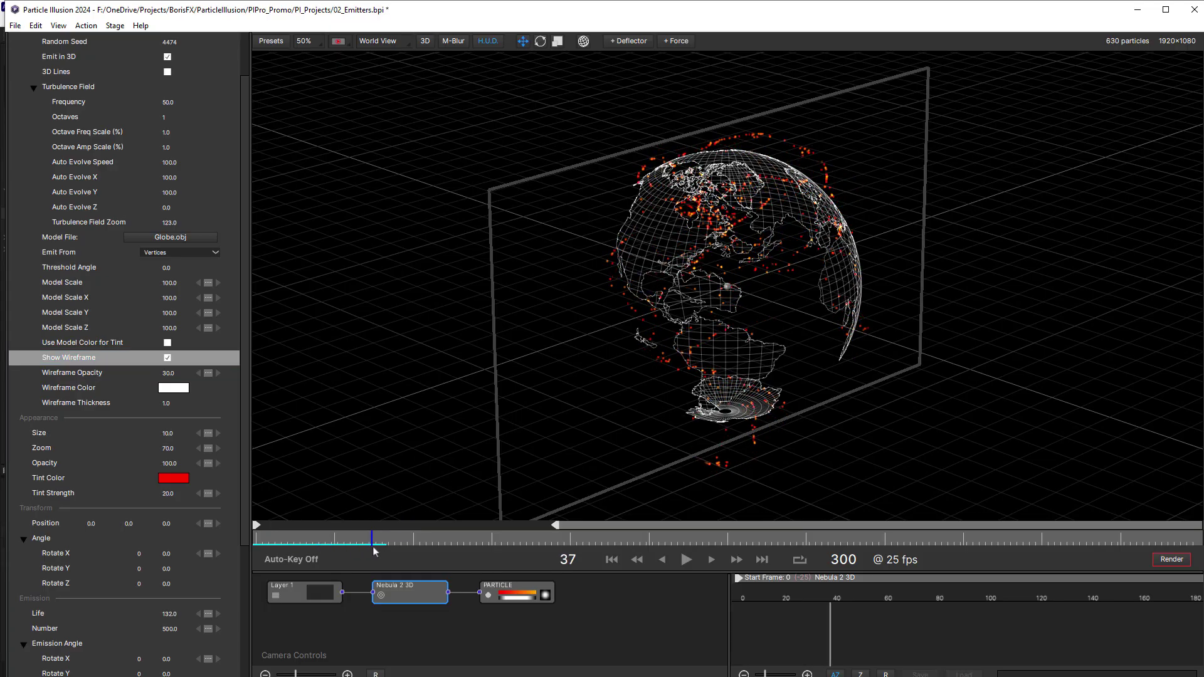
On the PARTICLE node, switch Connect to Emitter on then off, and enable Draw Trails
{"action": "left_click", "coordinate": [513, 591]}
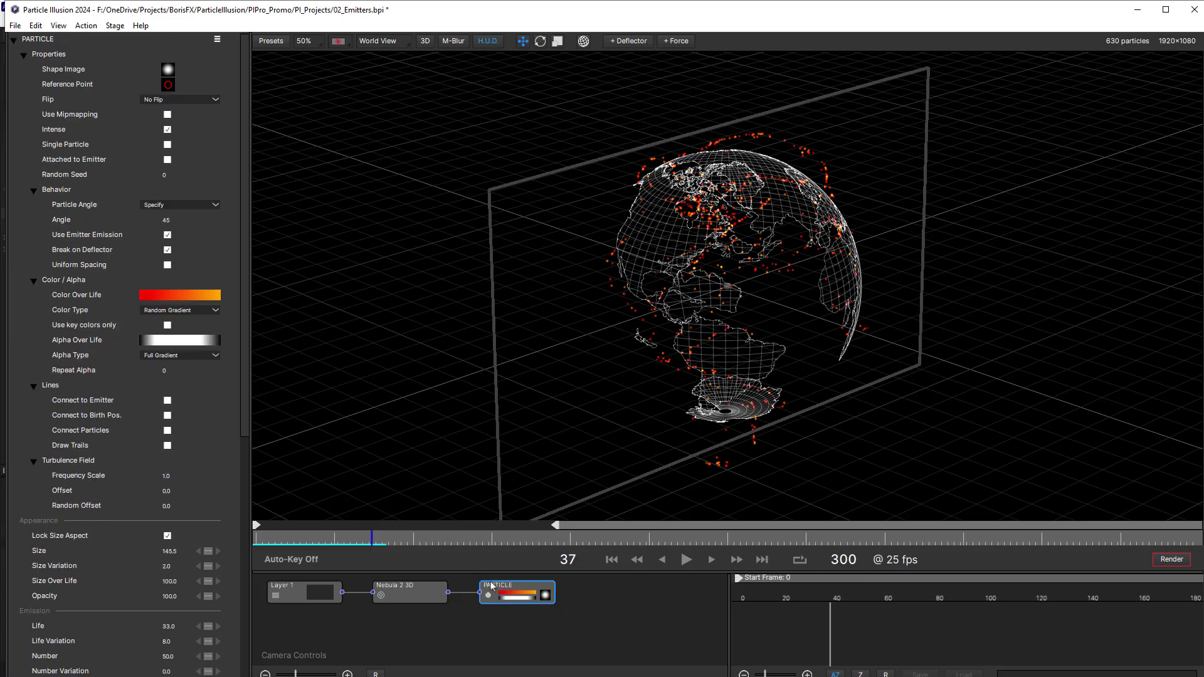
{"action": "left_click", "coordinate": [167, 401]}
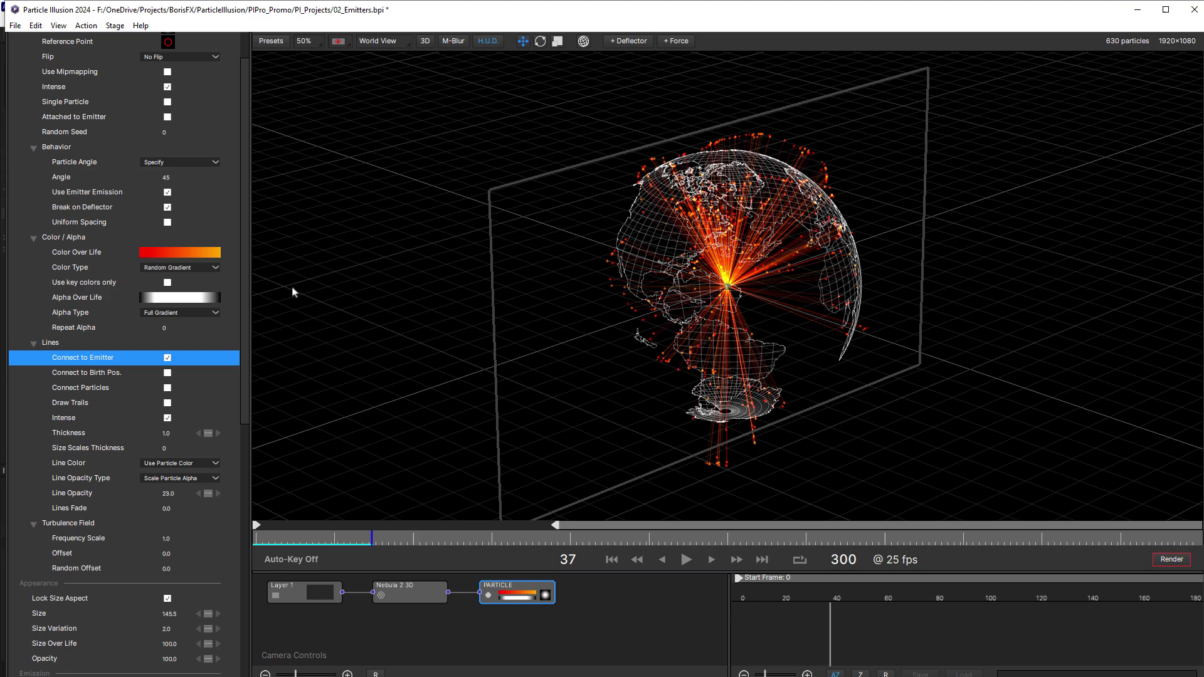
{"action": "key", "text": "space"}
{"action": "left_click", "coordinate": [167, 402]}
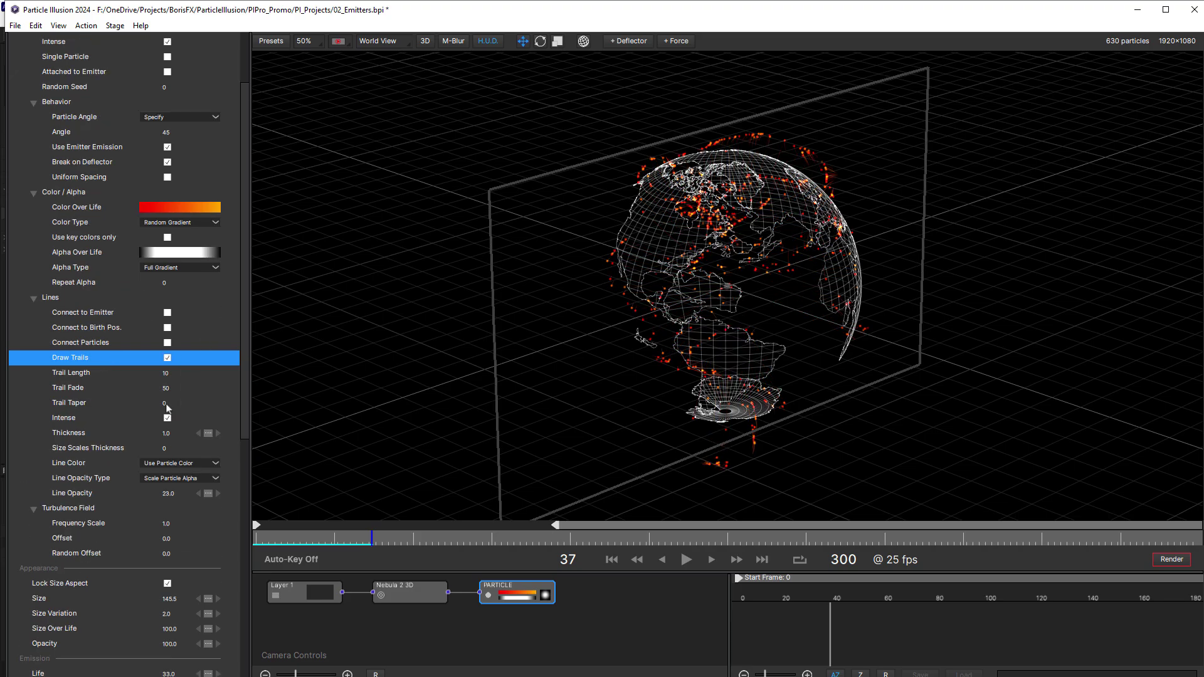
{"action": "left_click", "coordinate": [168, 373]}
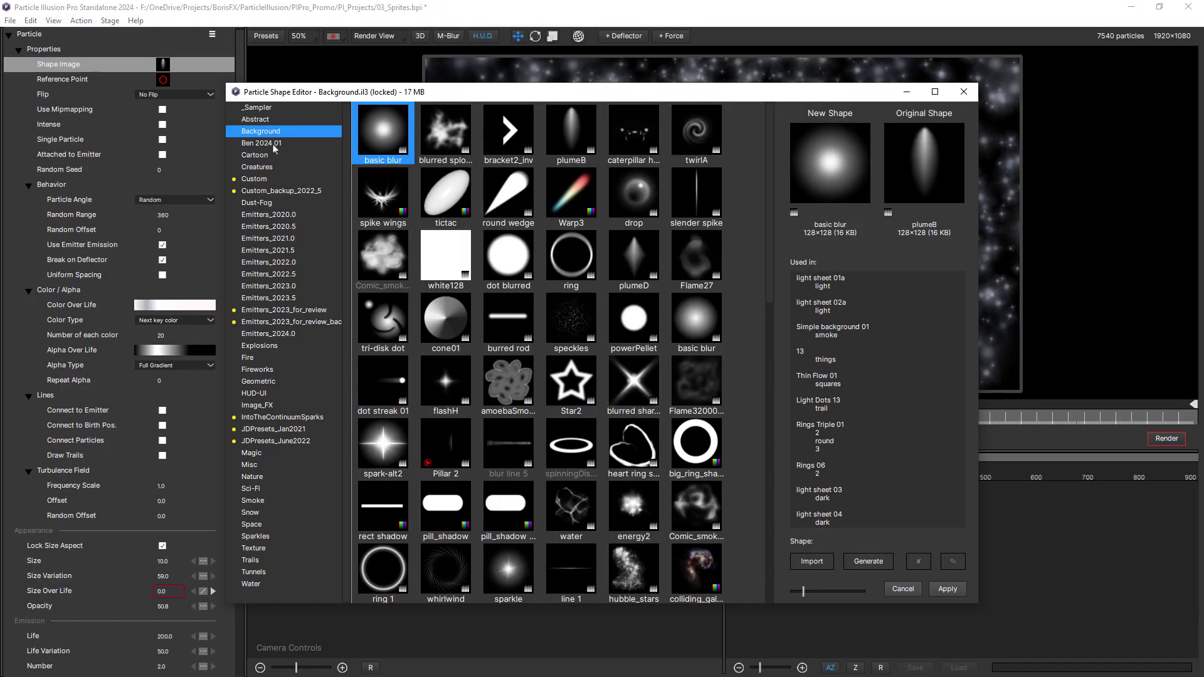
Generate white feather images with AI from _Sampler's plumeB shape and import one
{"action": "left_click", "coordinate": [261, 143]}
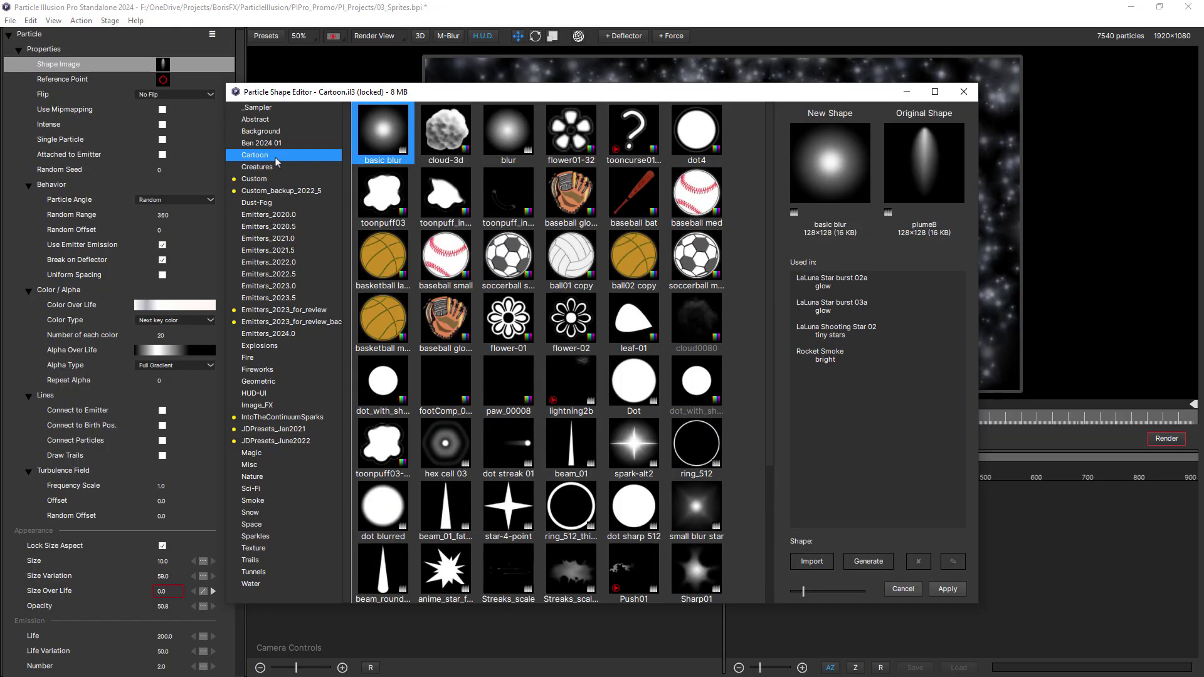
{"action": "left_click", "coordinate": [259, 107]}
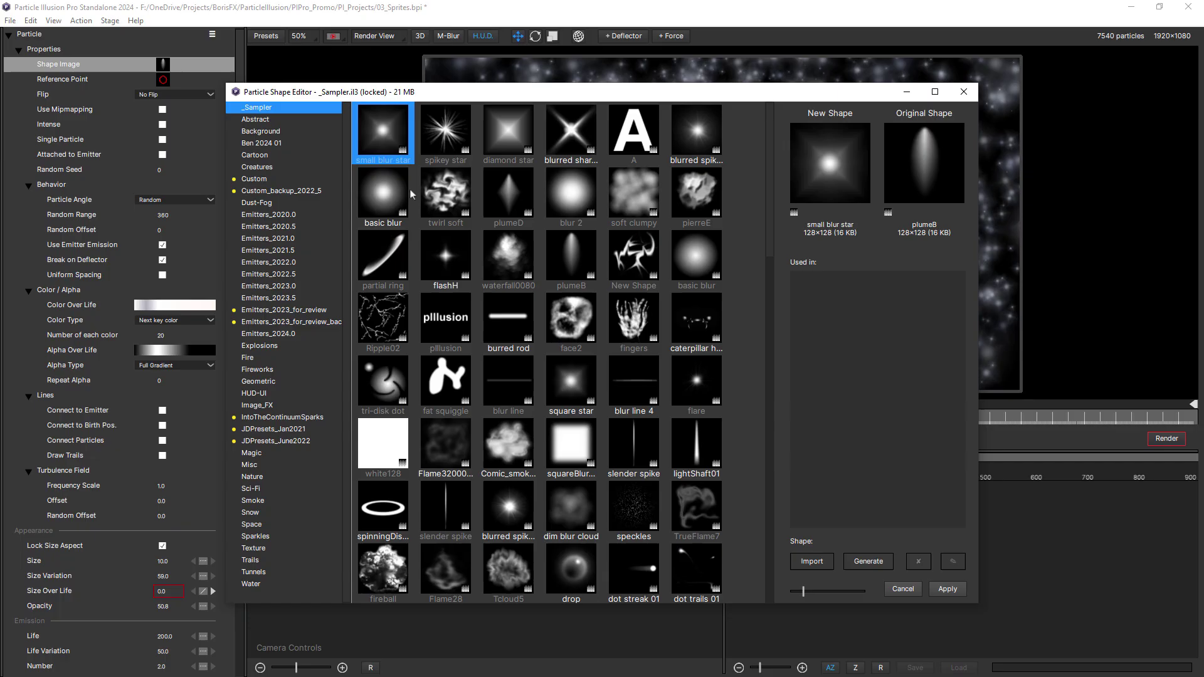
{"action": "left_click", "coordinate": [571, 256]}
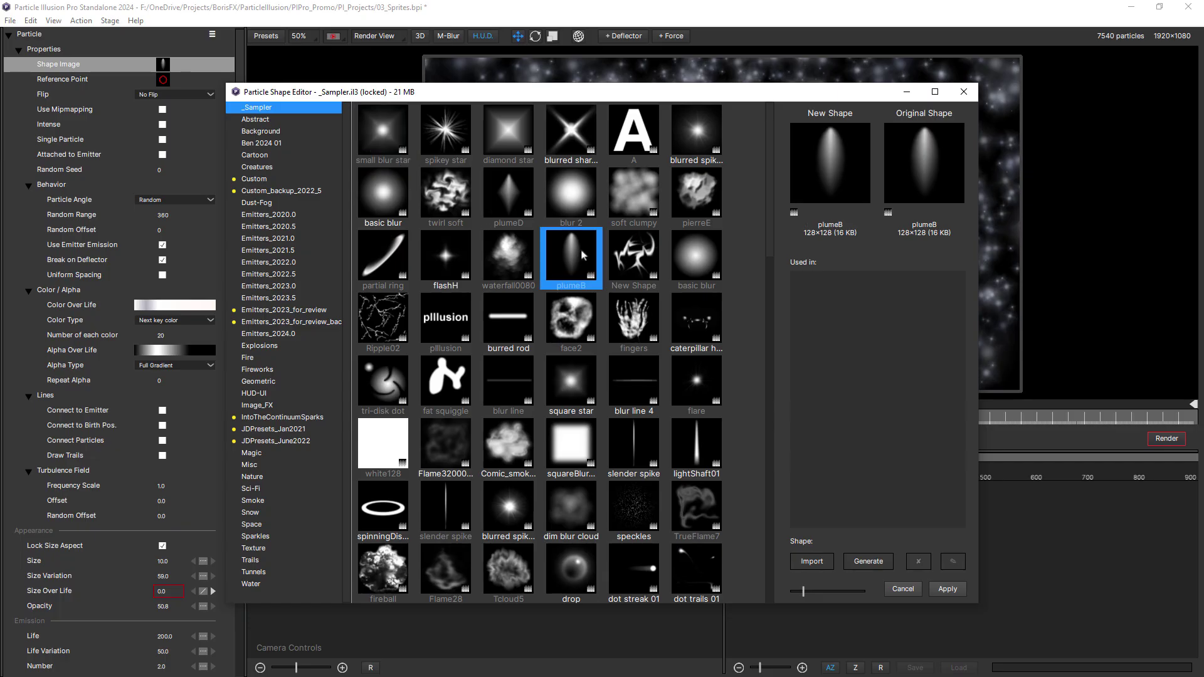
{"action": "left_click", "coordinate": [869, 561]}
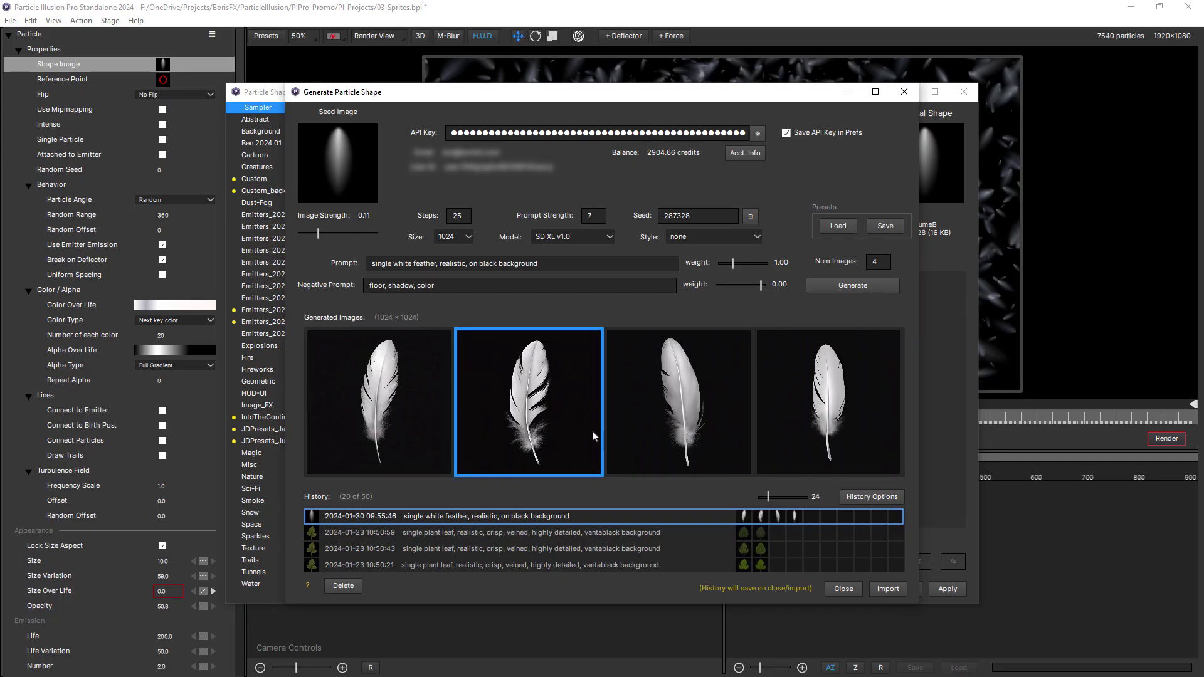
{"action": "left_click", "coordinate": [886, 589]}
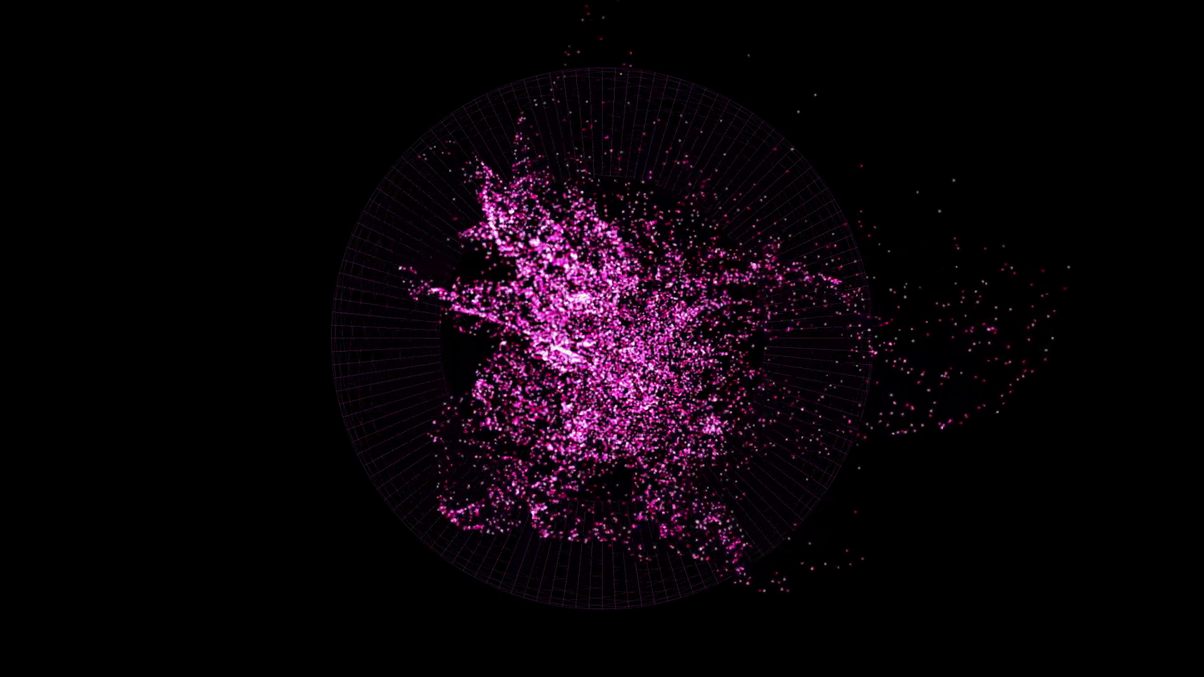
Exit the full-screen playback with Esc
{"action": "key", "text": "Escape"}
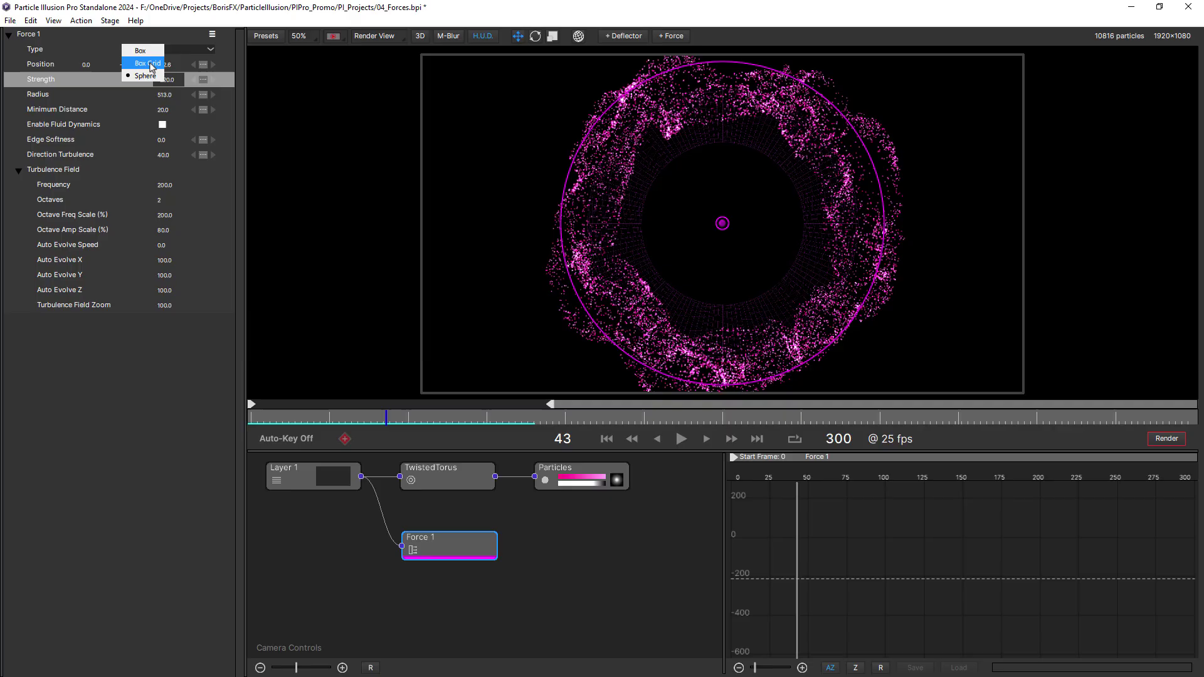
Change Force 1 to the Box Grid type with Enable Fluid Dynamics on
{"action": "left_click", "coordinate": [151, 65]}
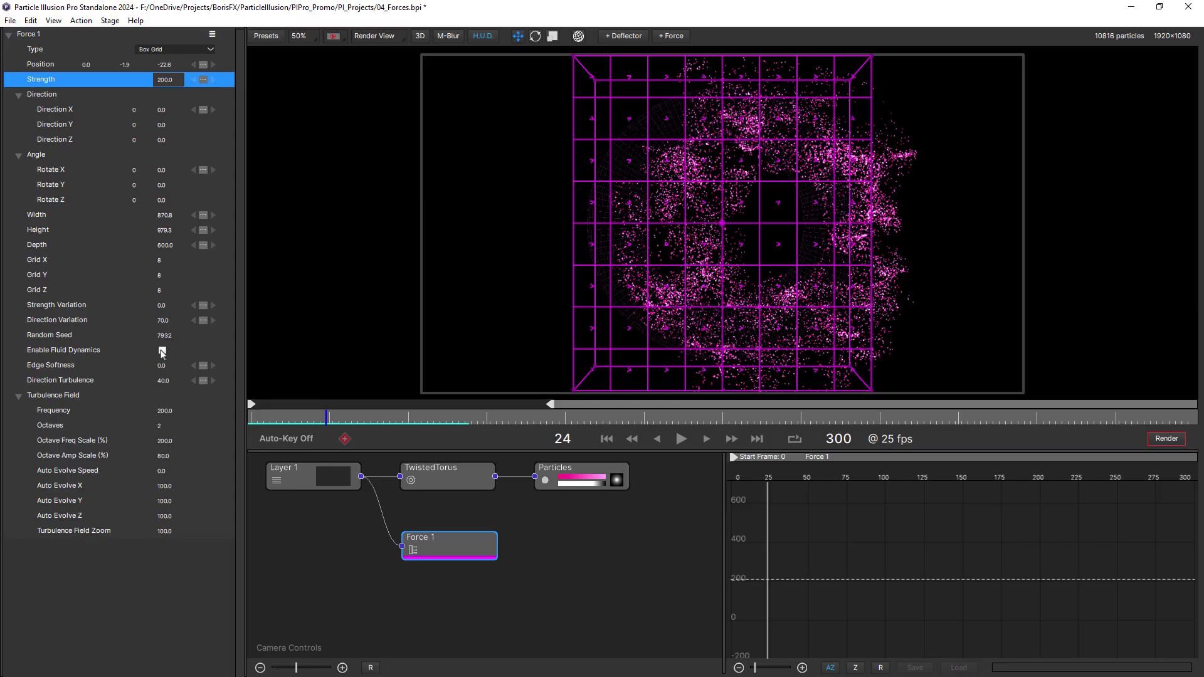
{"action": "left_click", "coordinate": [161, 350]}
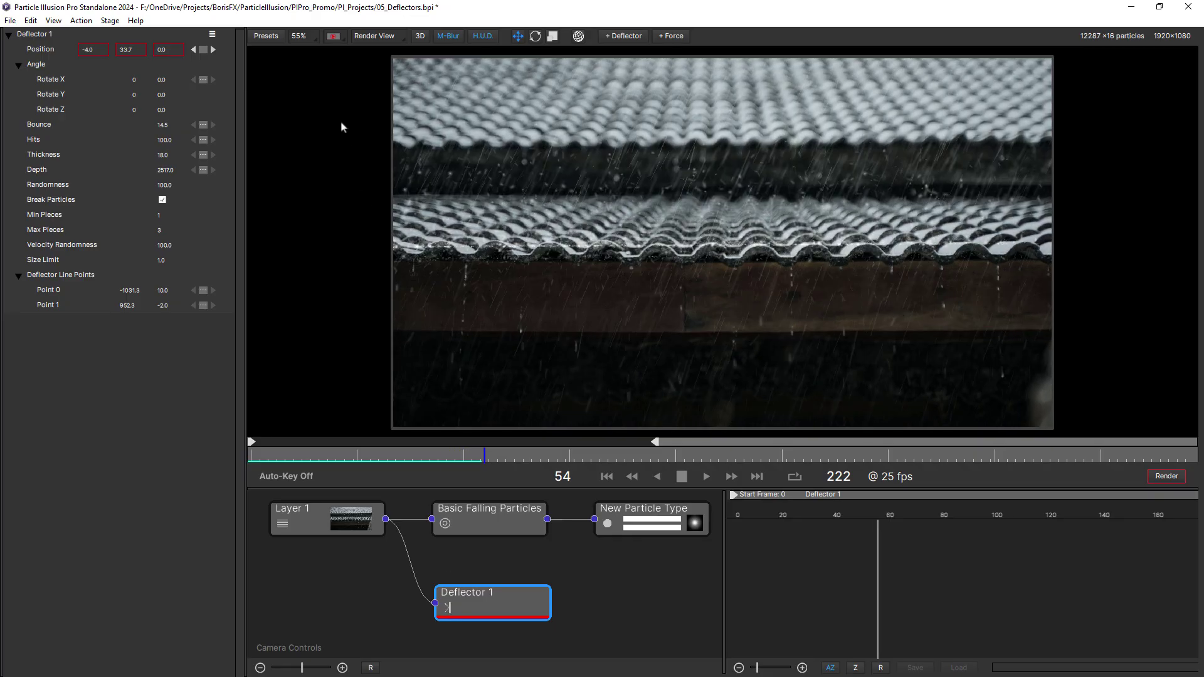
Turn off Preview Background so the rain plays over black
{"action": "left_click", "coordinate": [335, 39]}
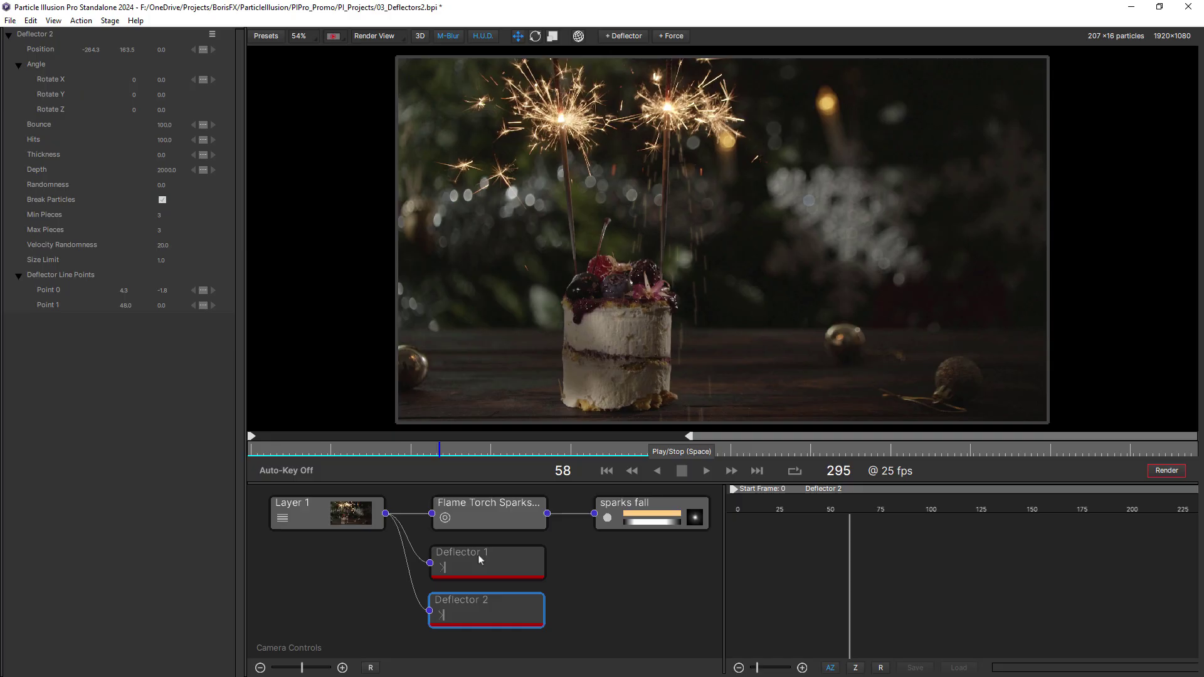
Enable Deflector 1 and Deflector 2, then play the sparkler animation
{"action": "left_click", "coordinate": [477, 555]}
{"action": "left_click", "coordinate": [441, 572]}
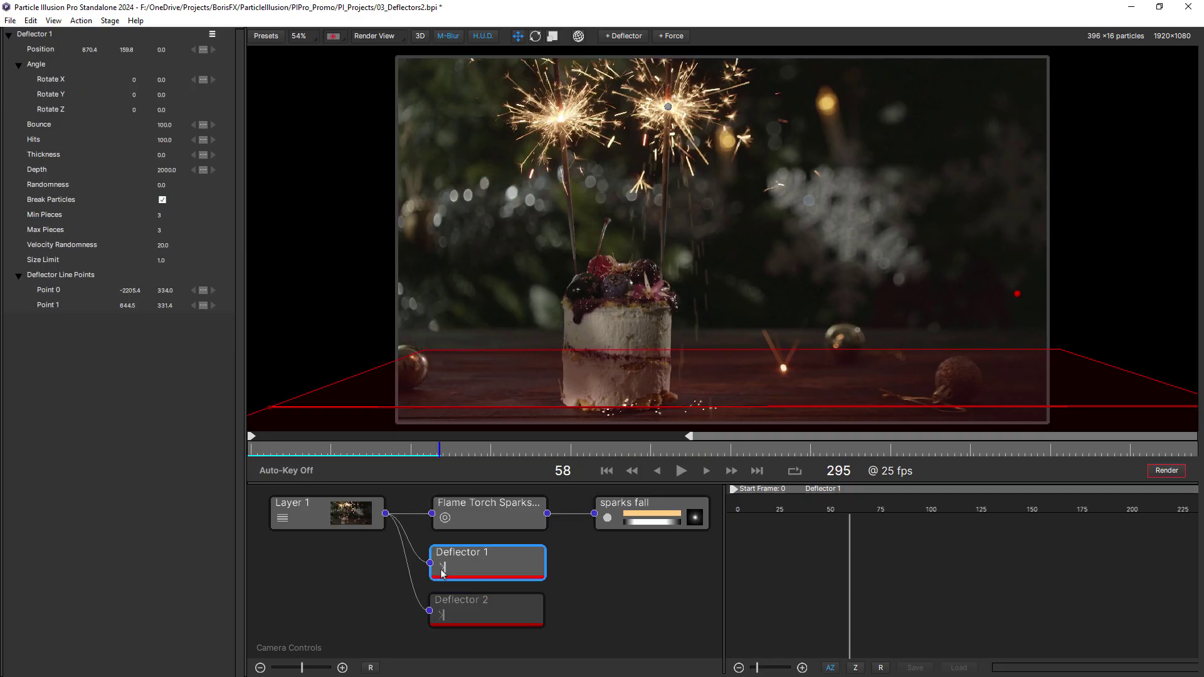
{"action": "left_click", "coordinate": [441, 619]}
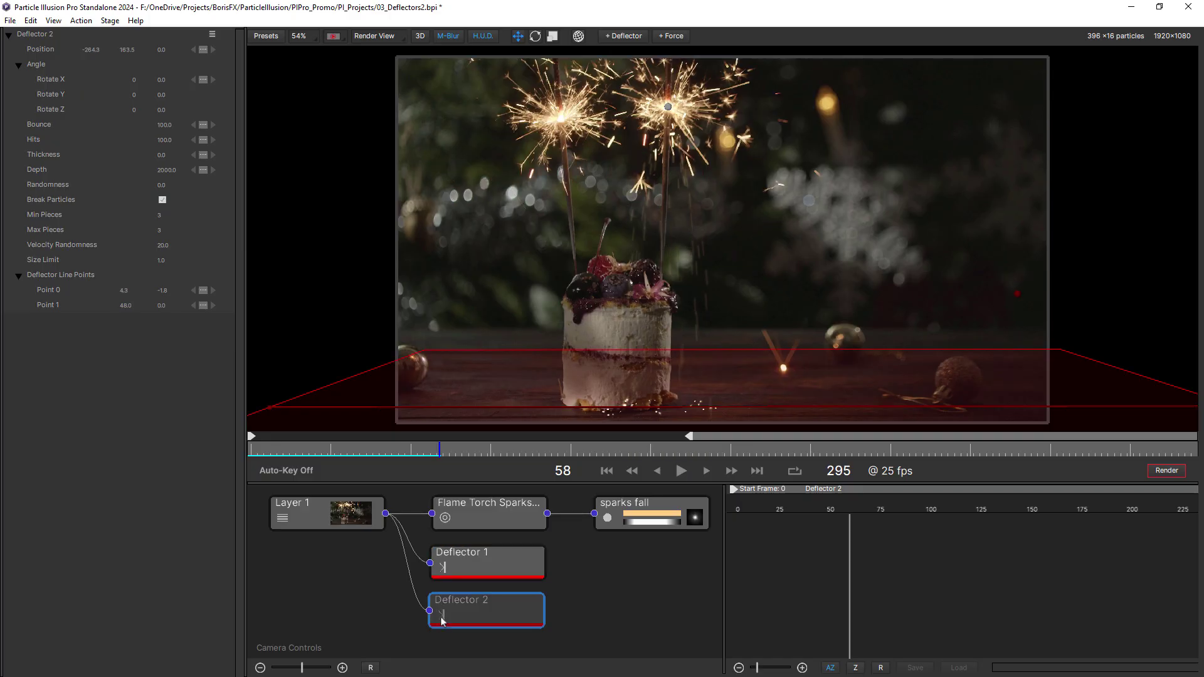
{"action": "left_click", "coordinate": [682, 472]}
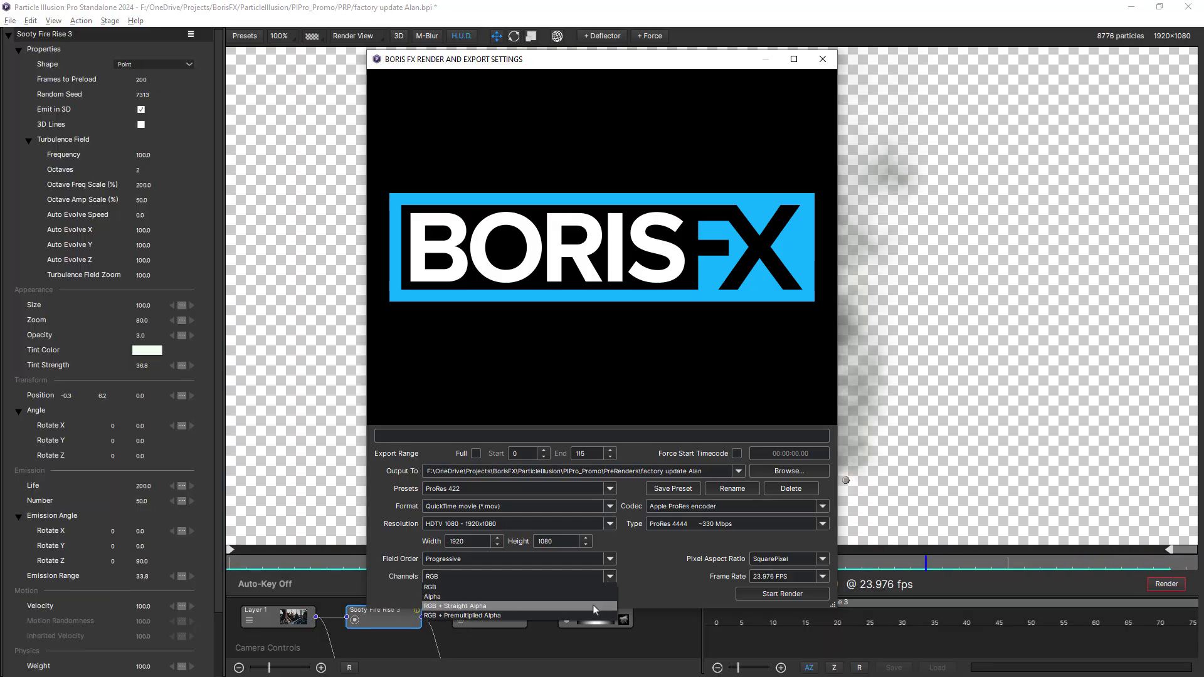
Set the render Channels to RGB + Straight Alpha
{"action": "left_click", "coordinate": [592, 606]}
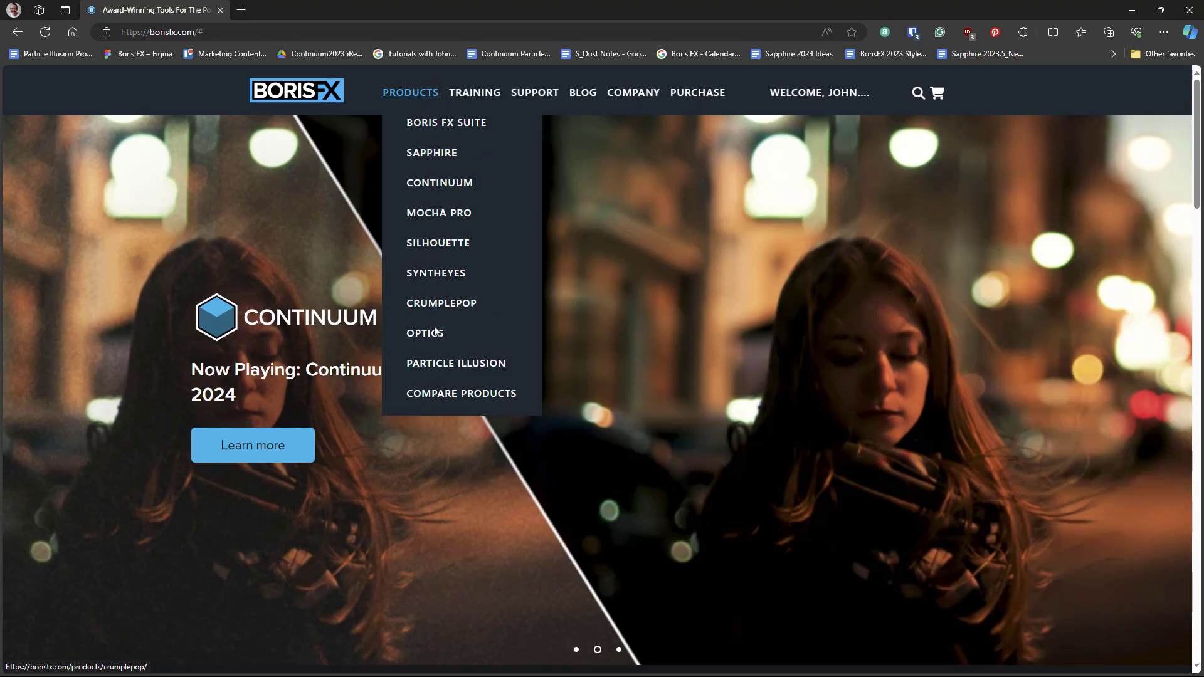
Choose Particle Illusion from the borisfx.com Products menu
{"action": "left_click", "coordinate": [444, 367]}
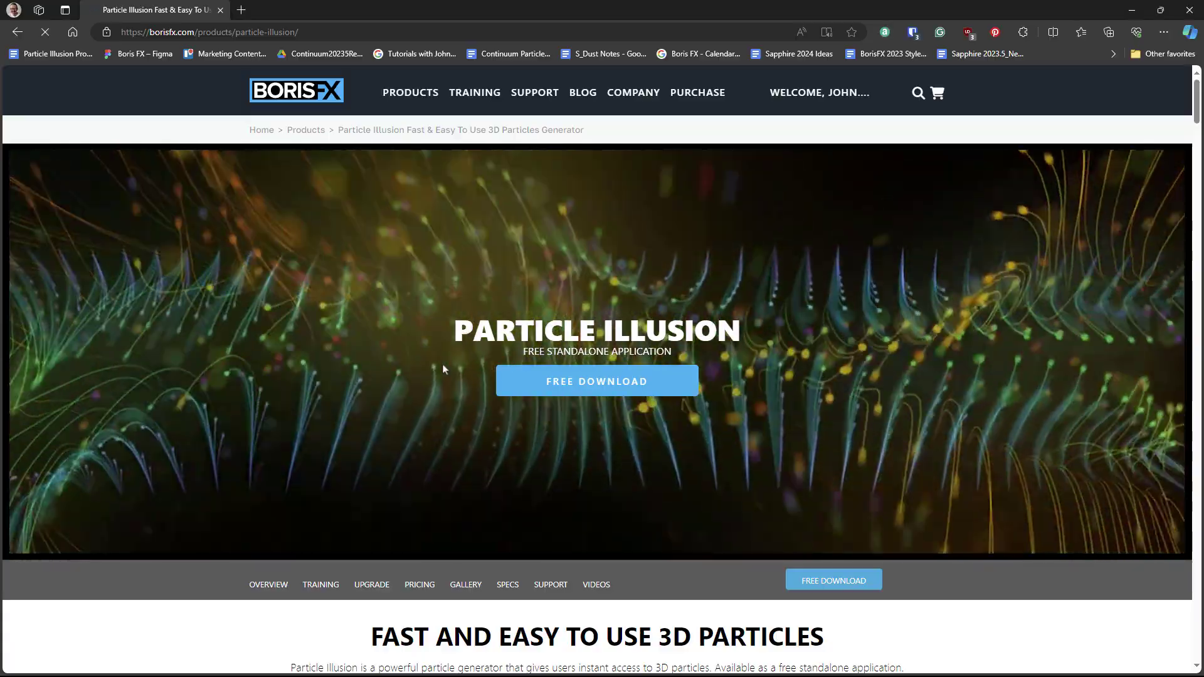